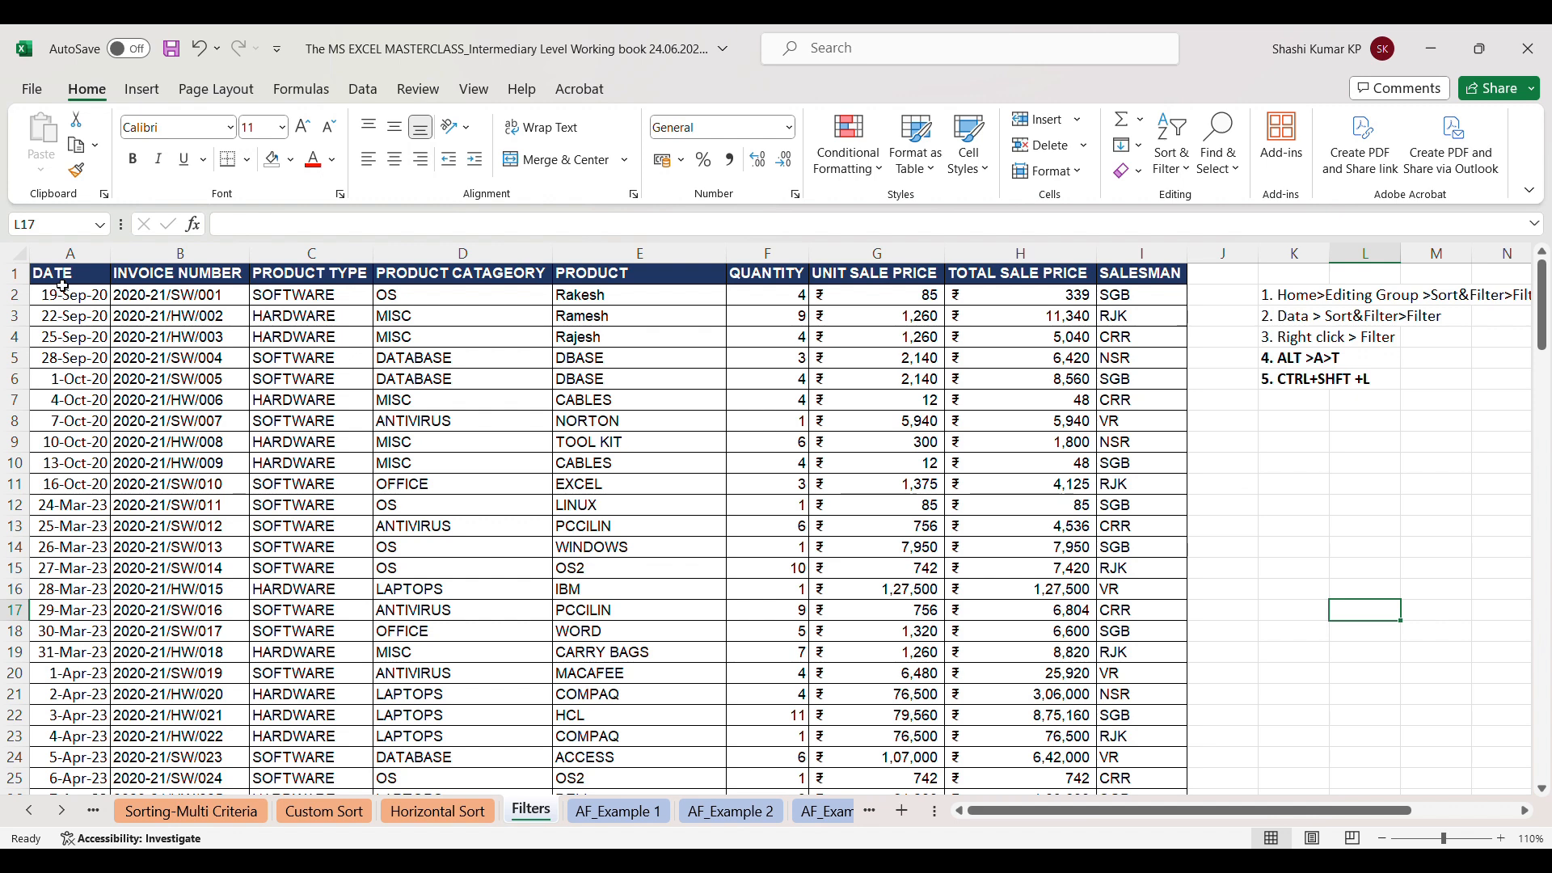
Step: Add filters to the header row A1:I1 and show only records dated 2020 with product type HARDWARE
drag(60, 275, 1139, 273)
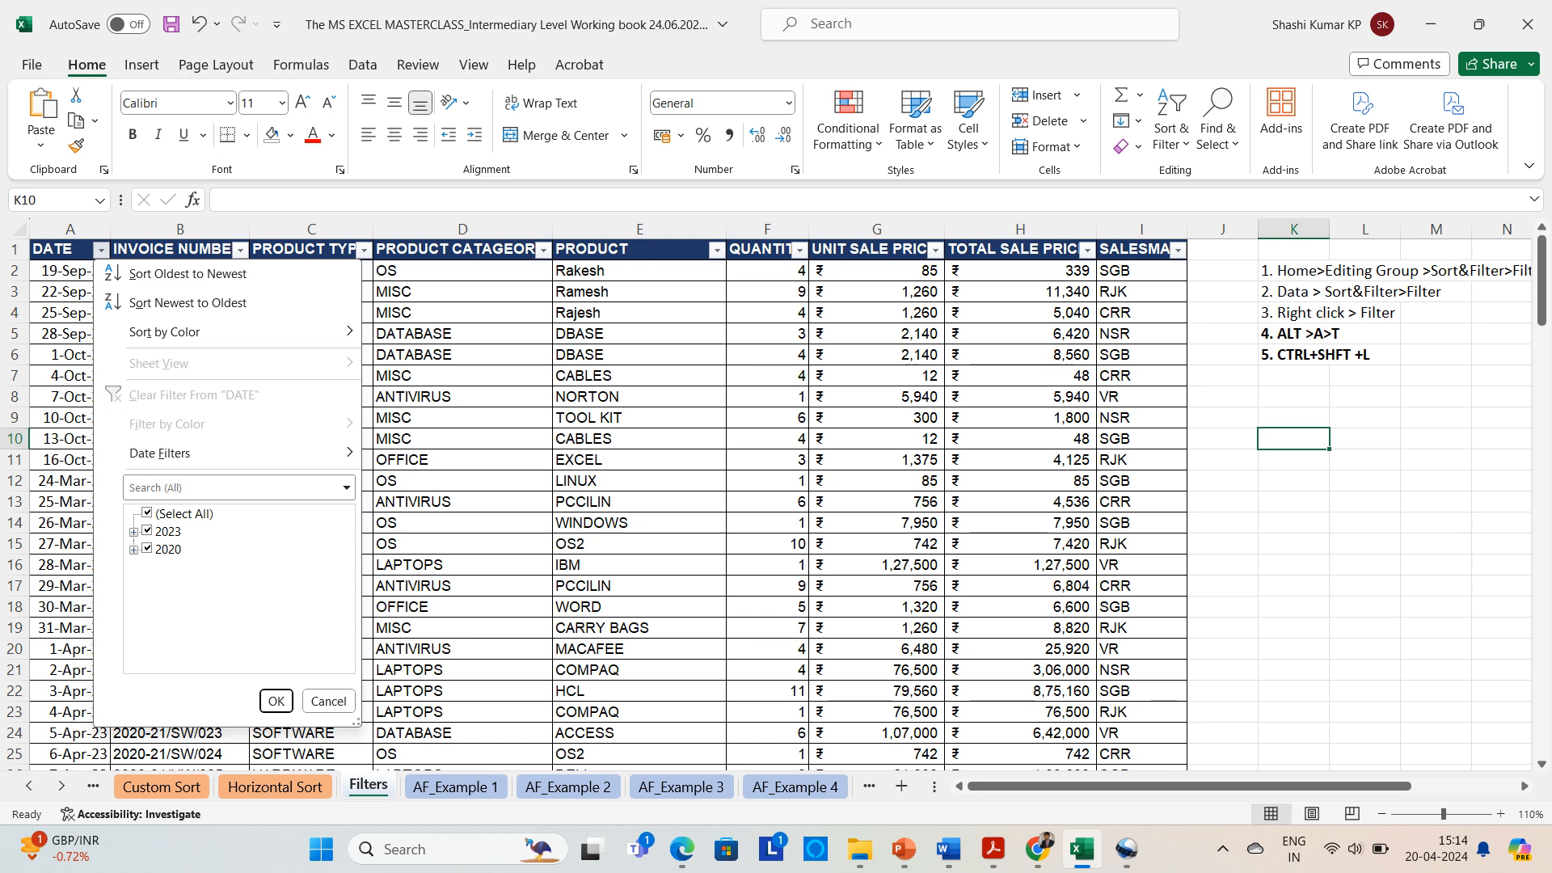
click(147, 531)
click(275, 700)
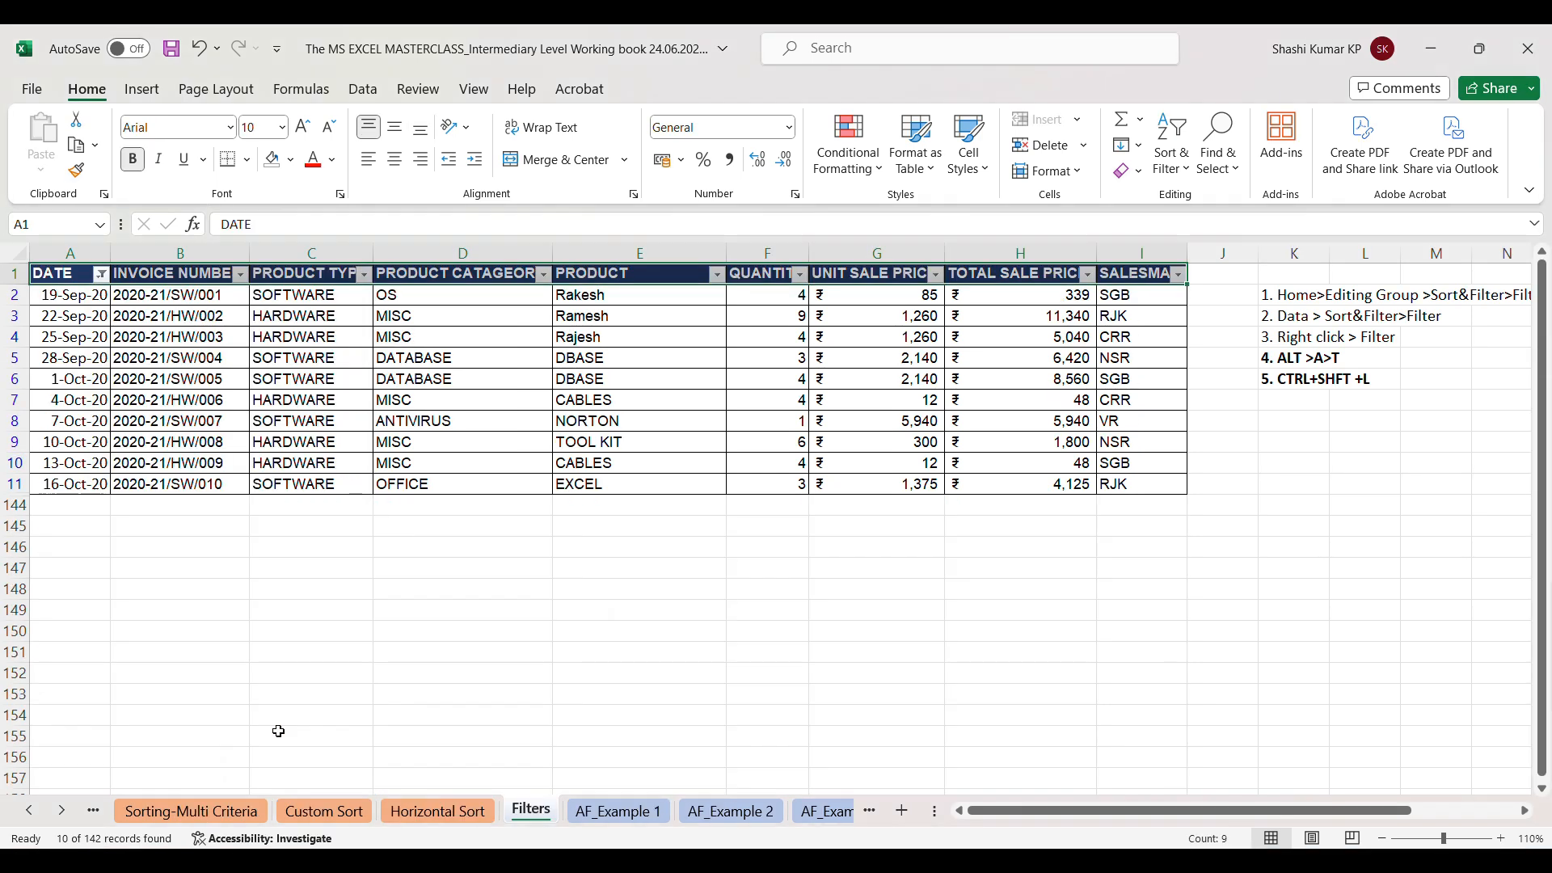
click(363, 274)
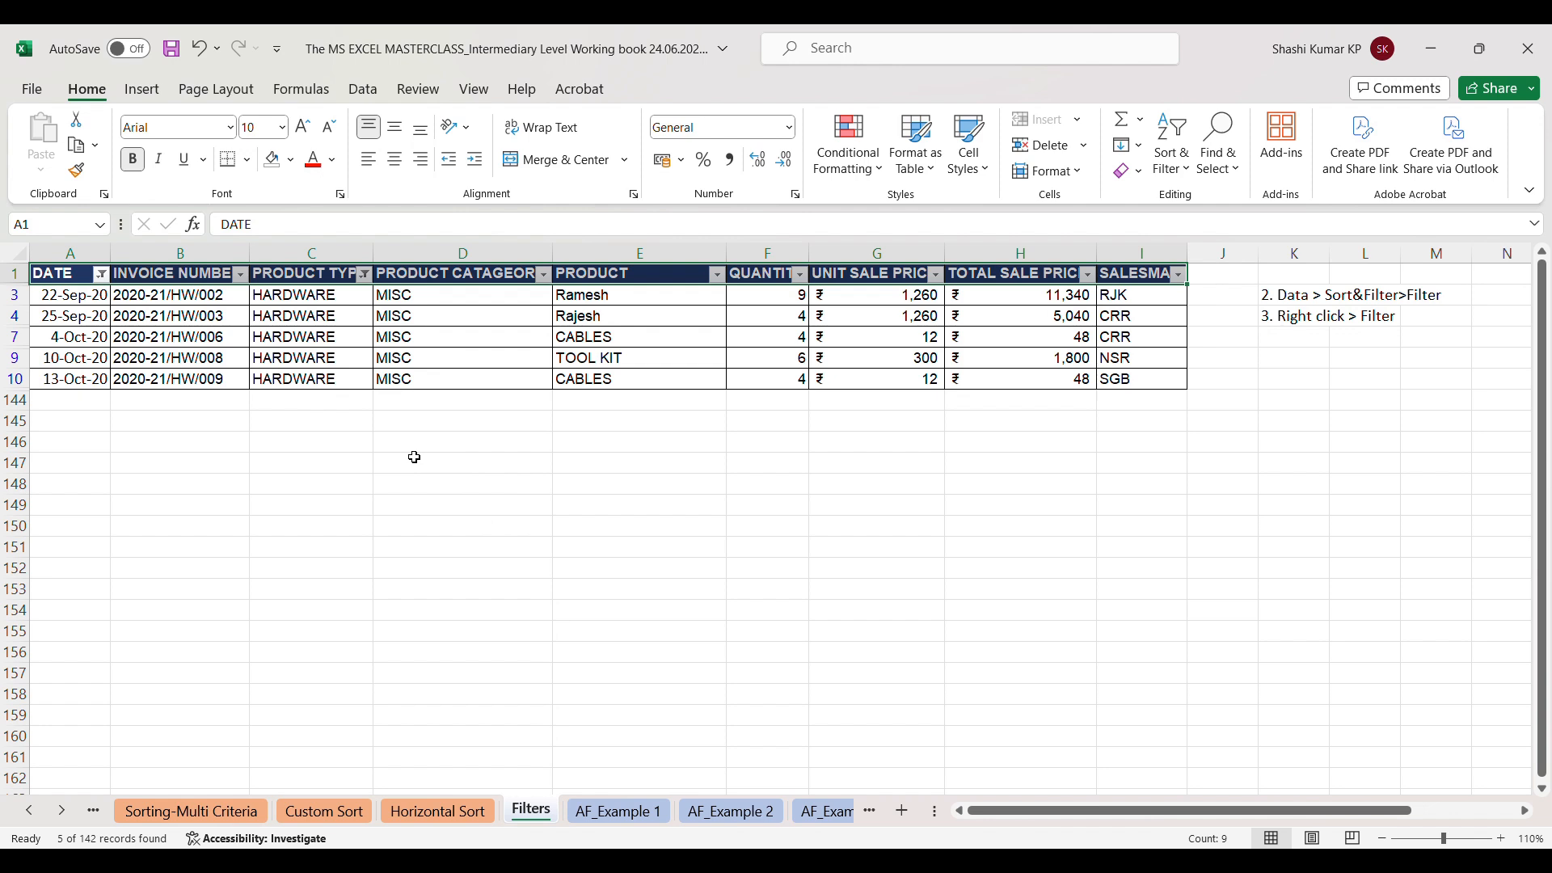
Step: Check the Date and Product Type values of the filtered records against the applied filters
click(89, 300)
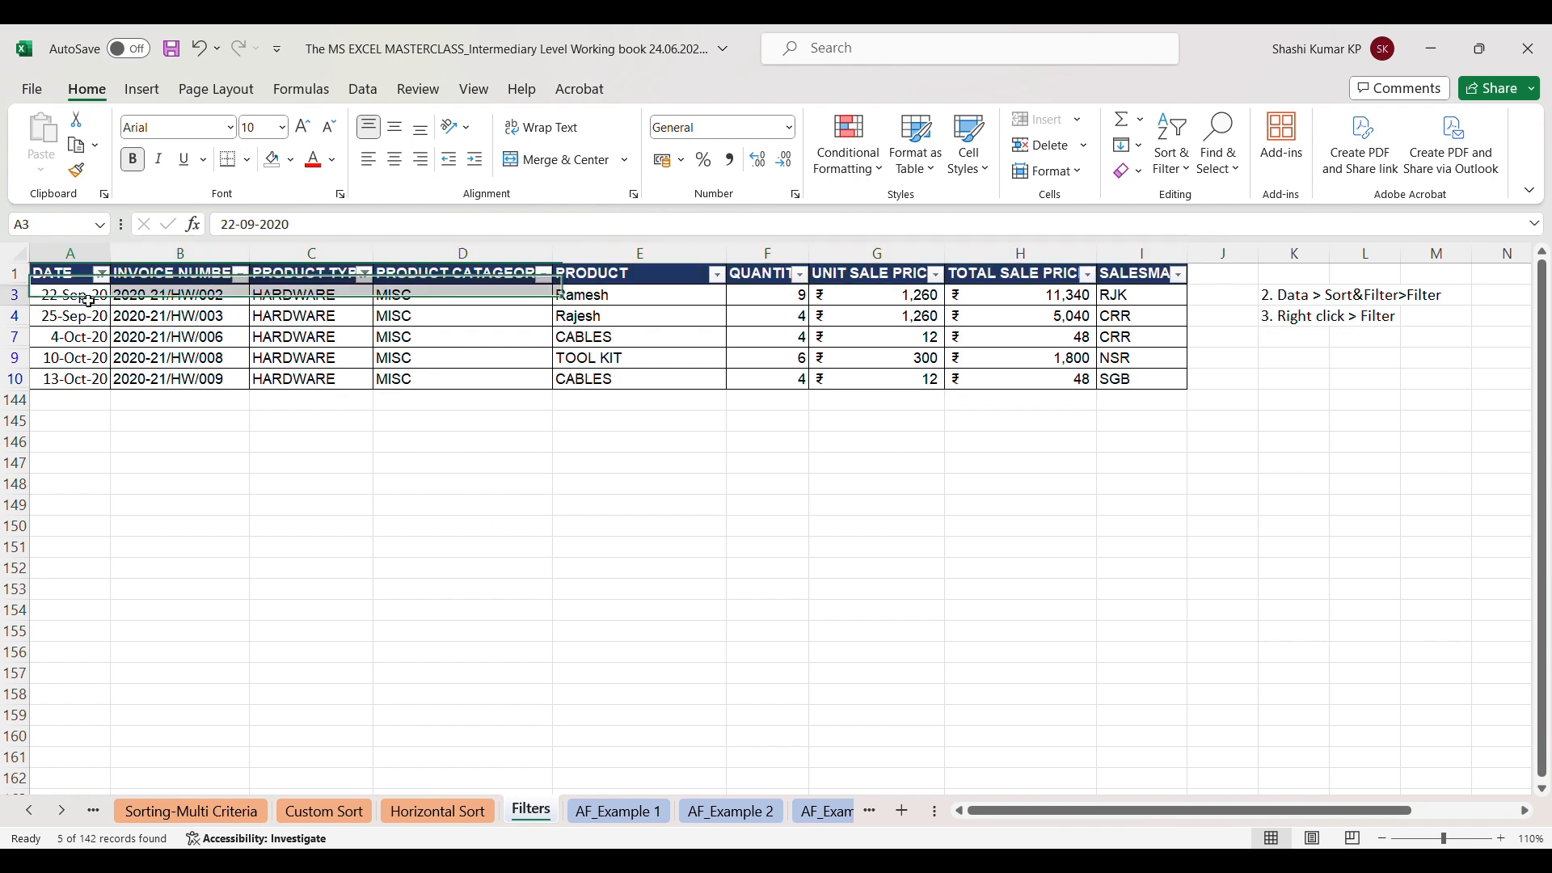
drag(88, 301, 83, 380)
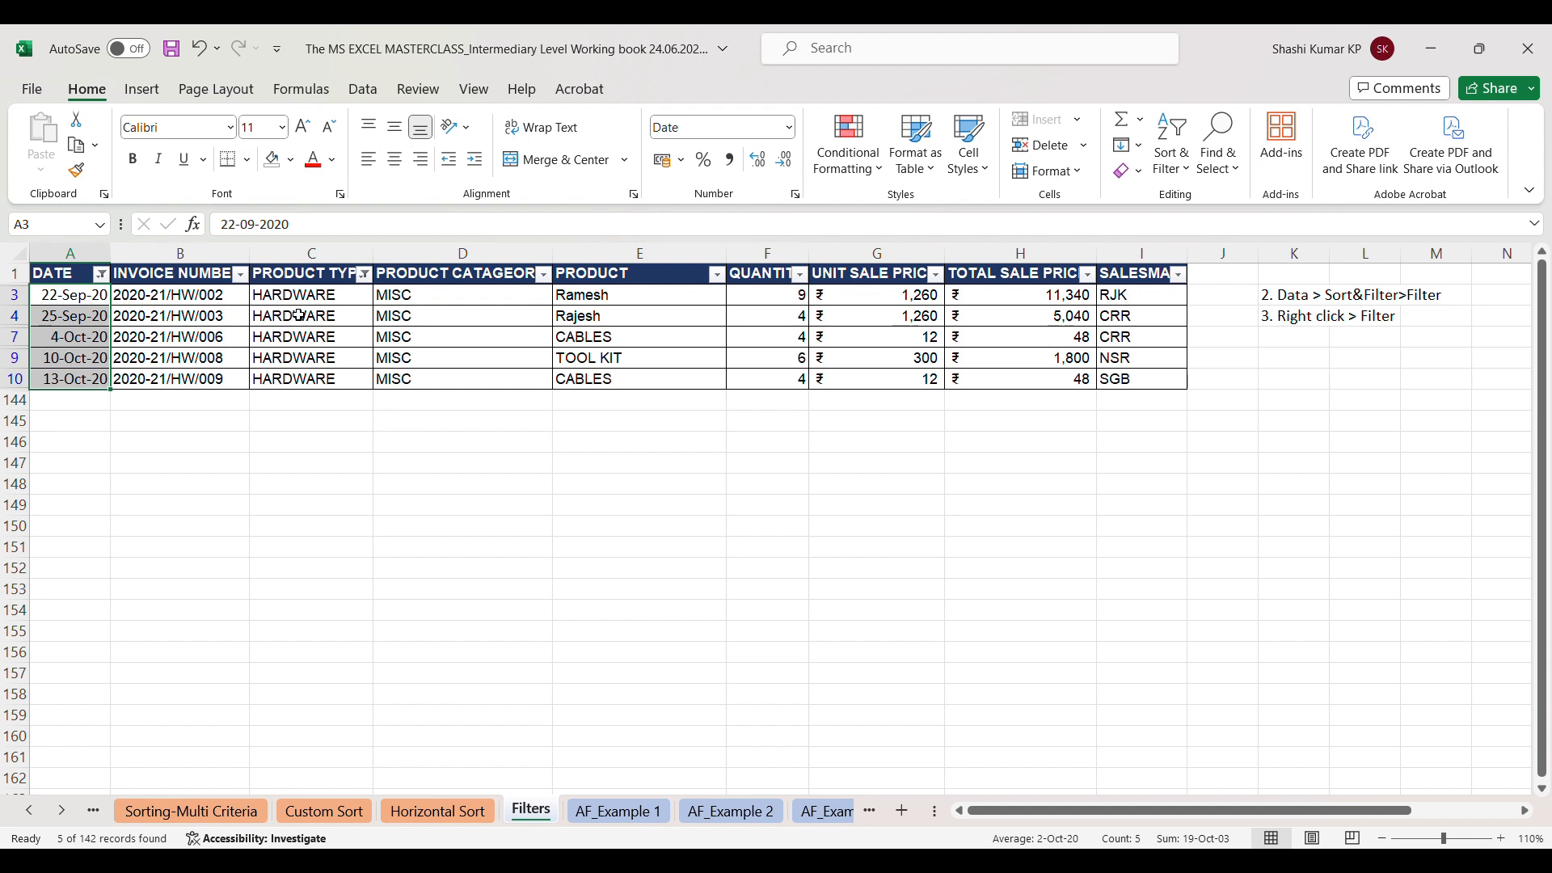
drag(310, 299, 311, 386)
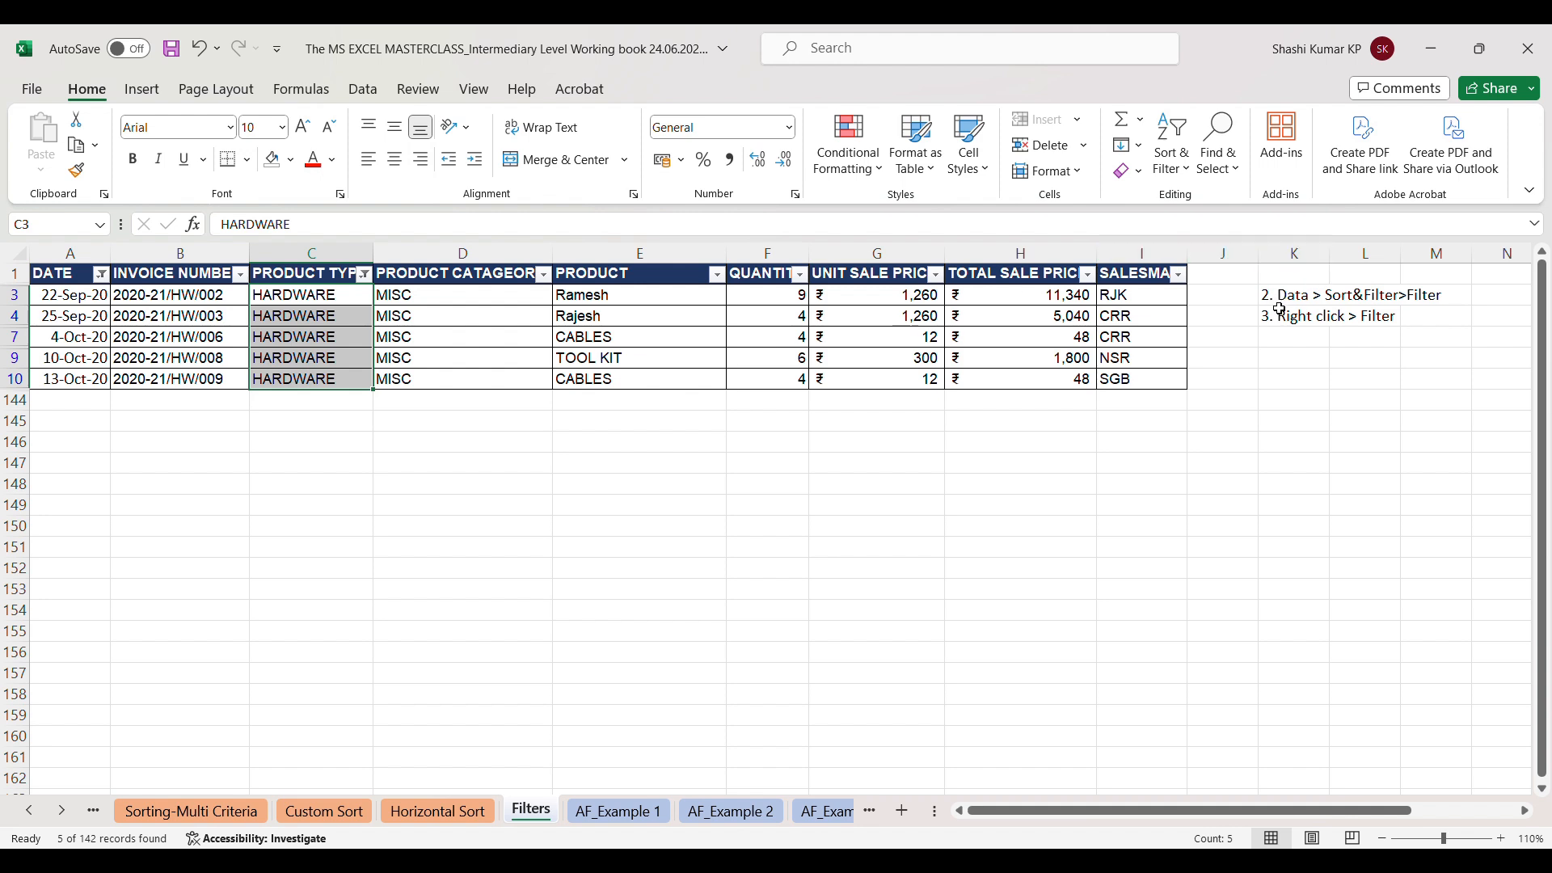
click(1173, 176)
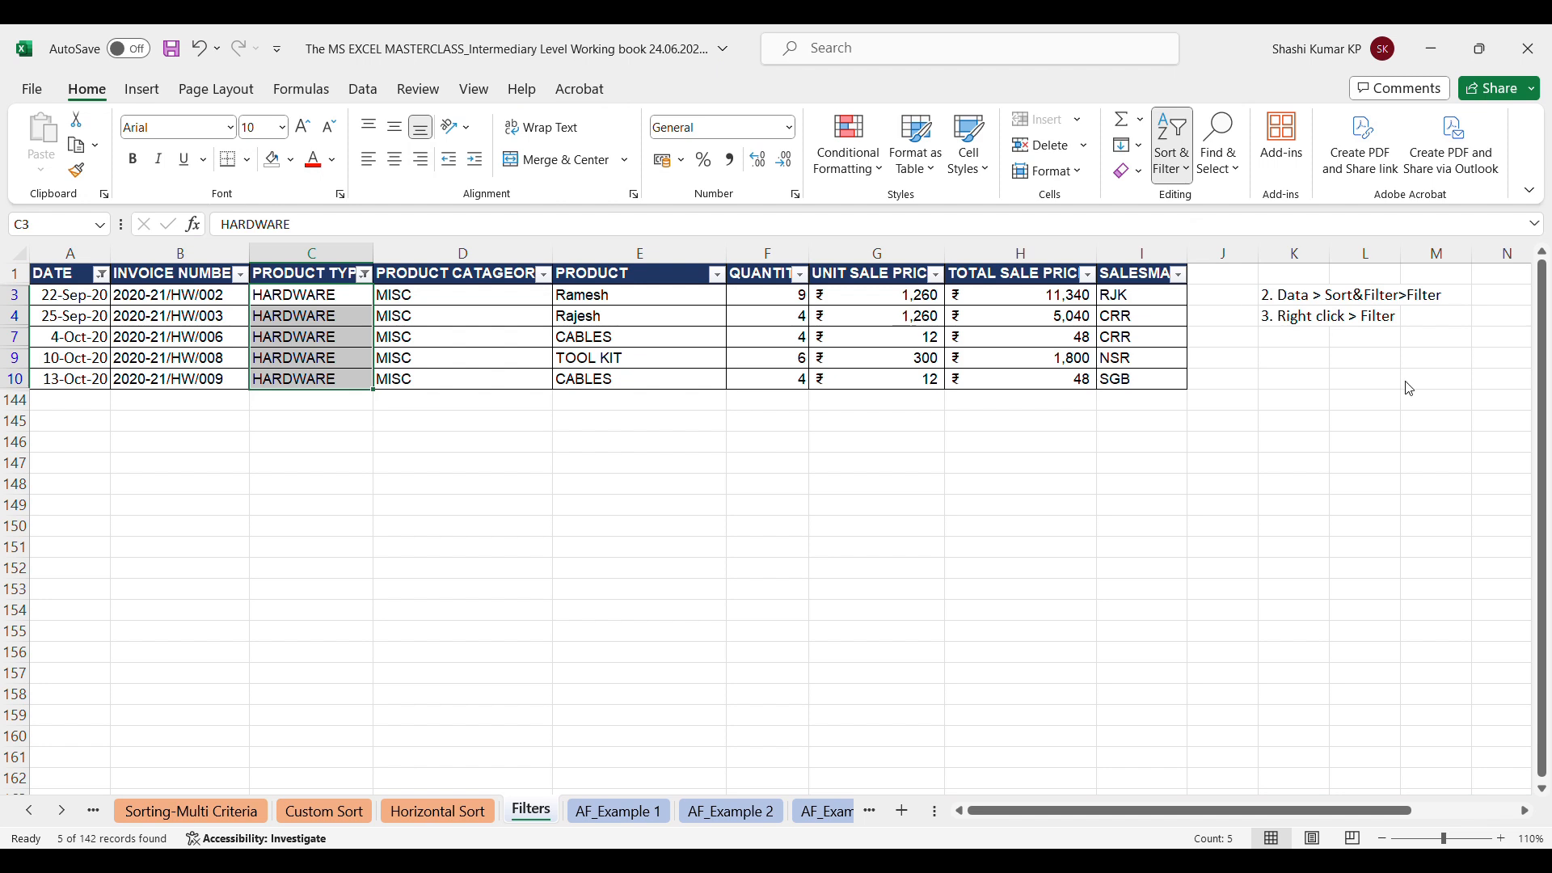
click(1202, 473)
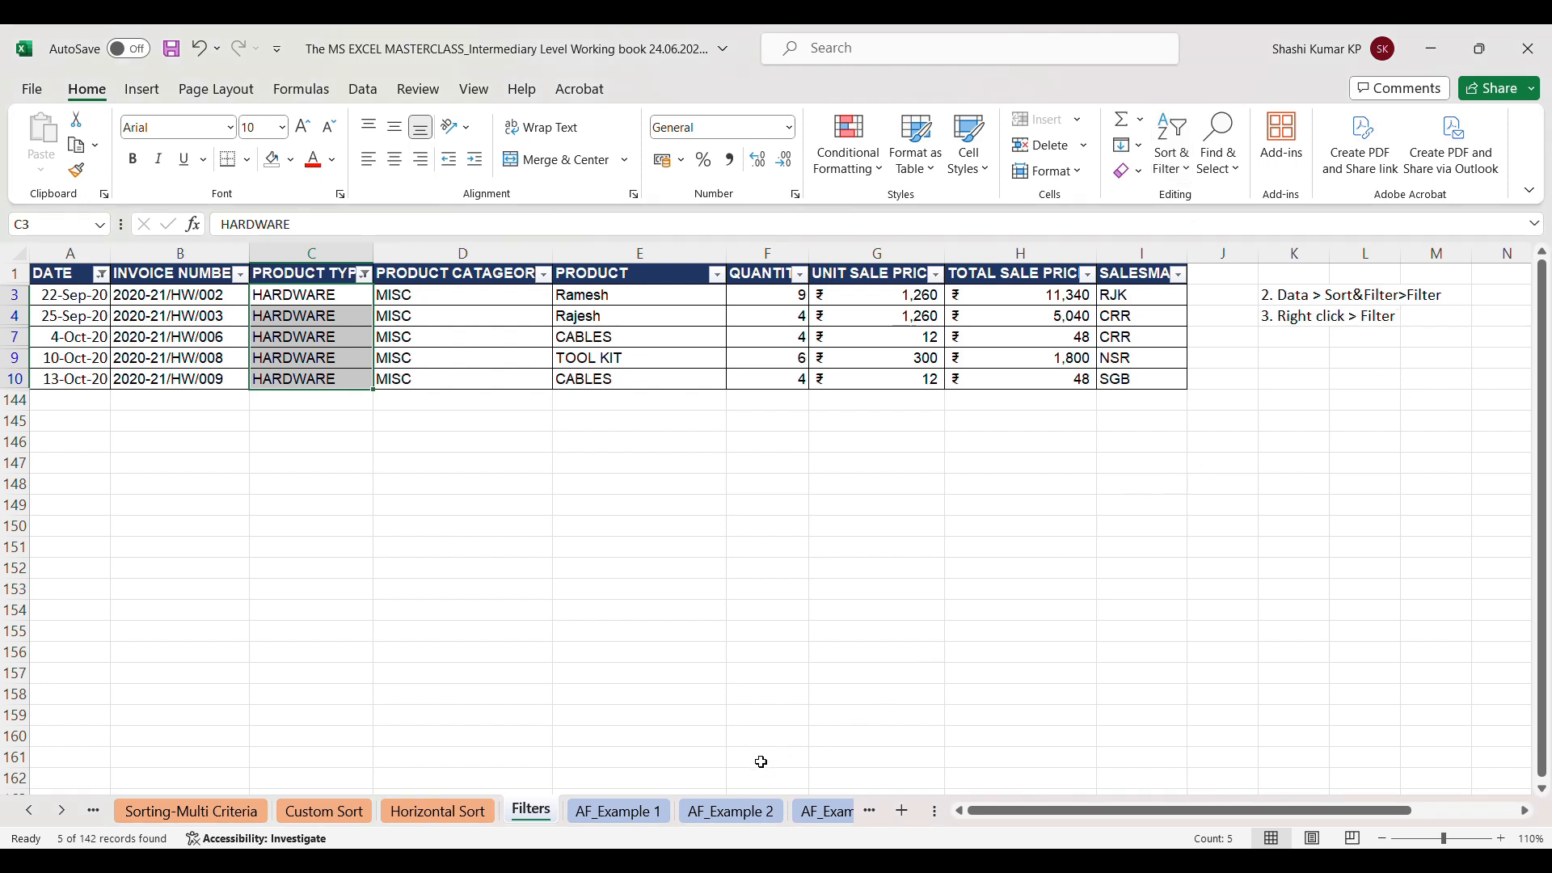
Step: On the AF_Example 2 sheet, run an Advanced Filter on A1:D21 with criteria G1:J2, copying the results to G11
click(731, 812)
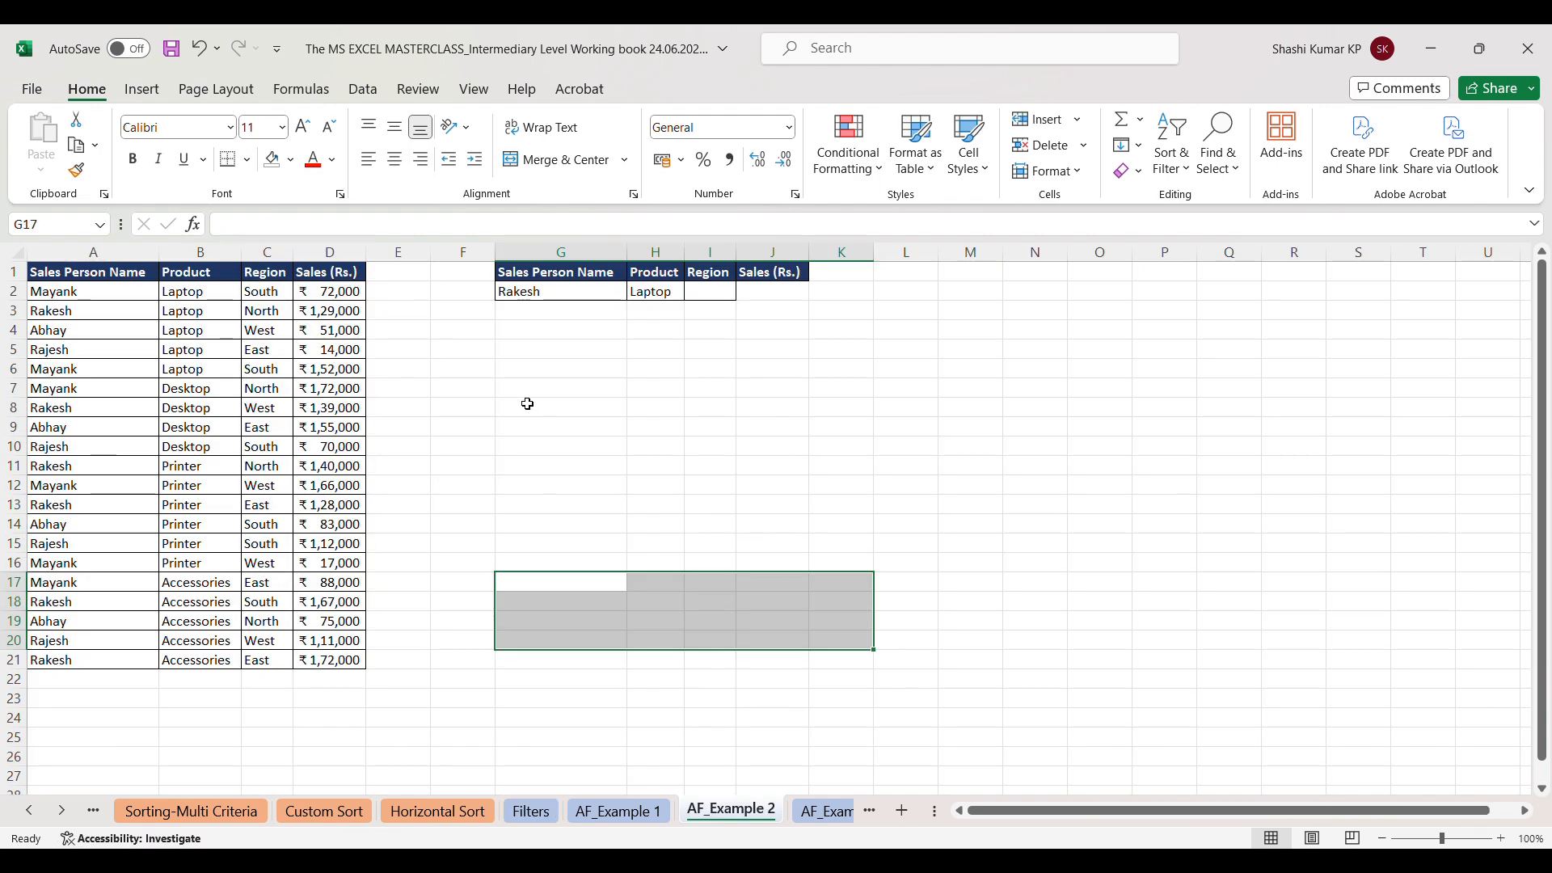
click(363, 90)
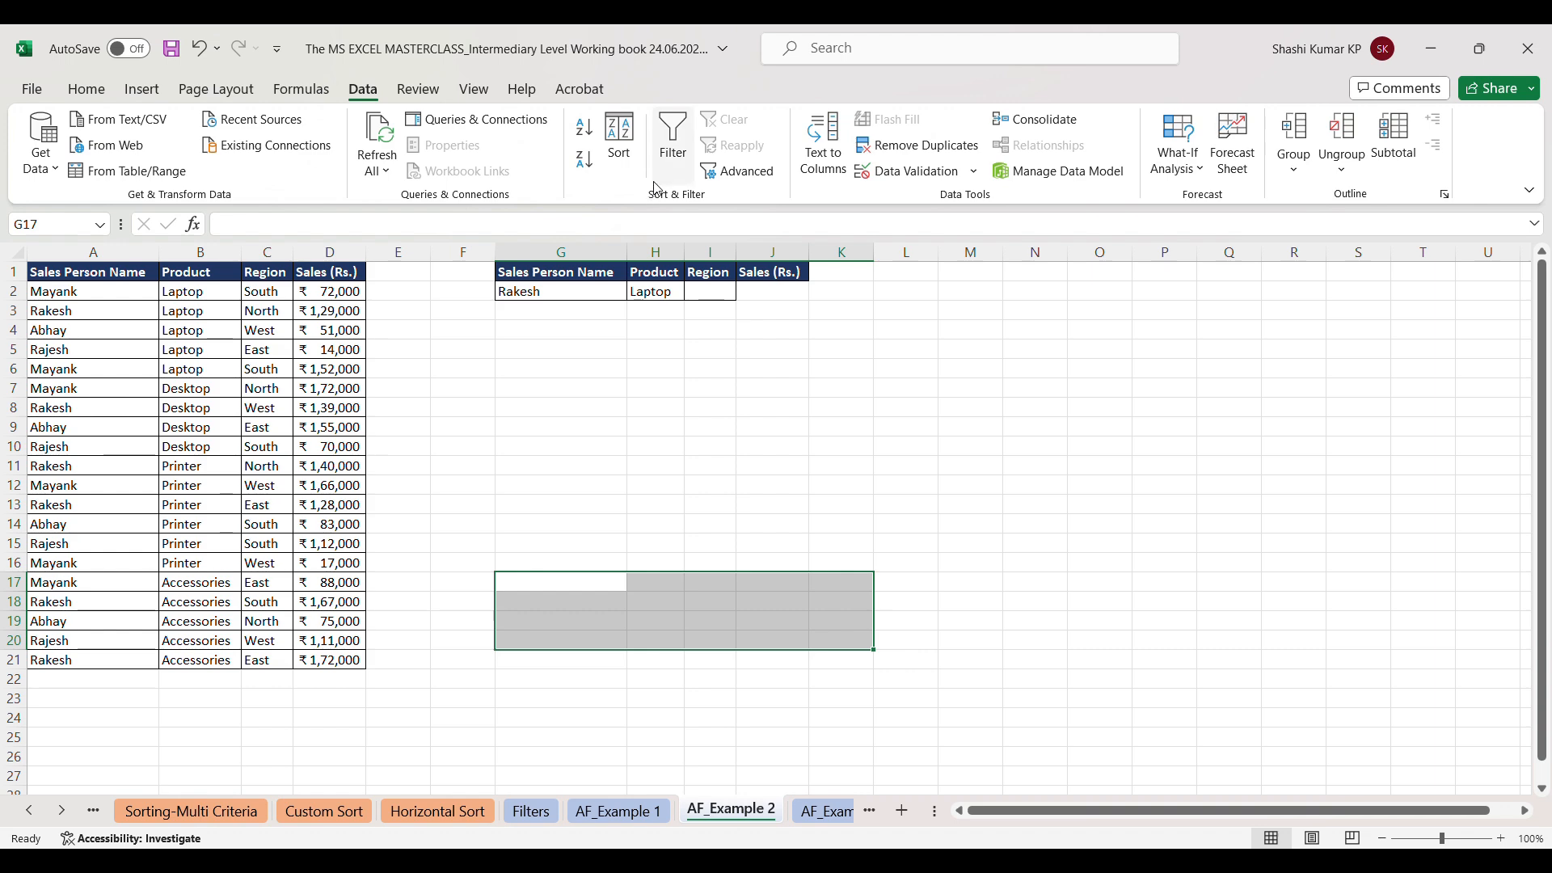
click(729, 173)
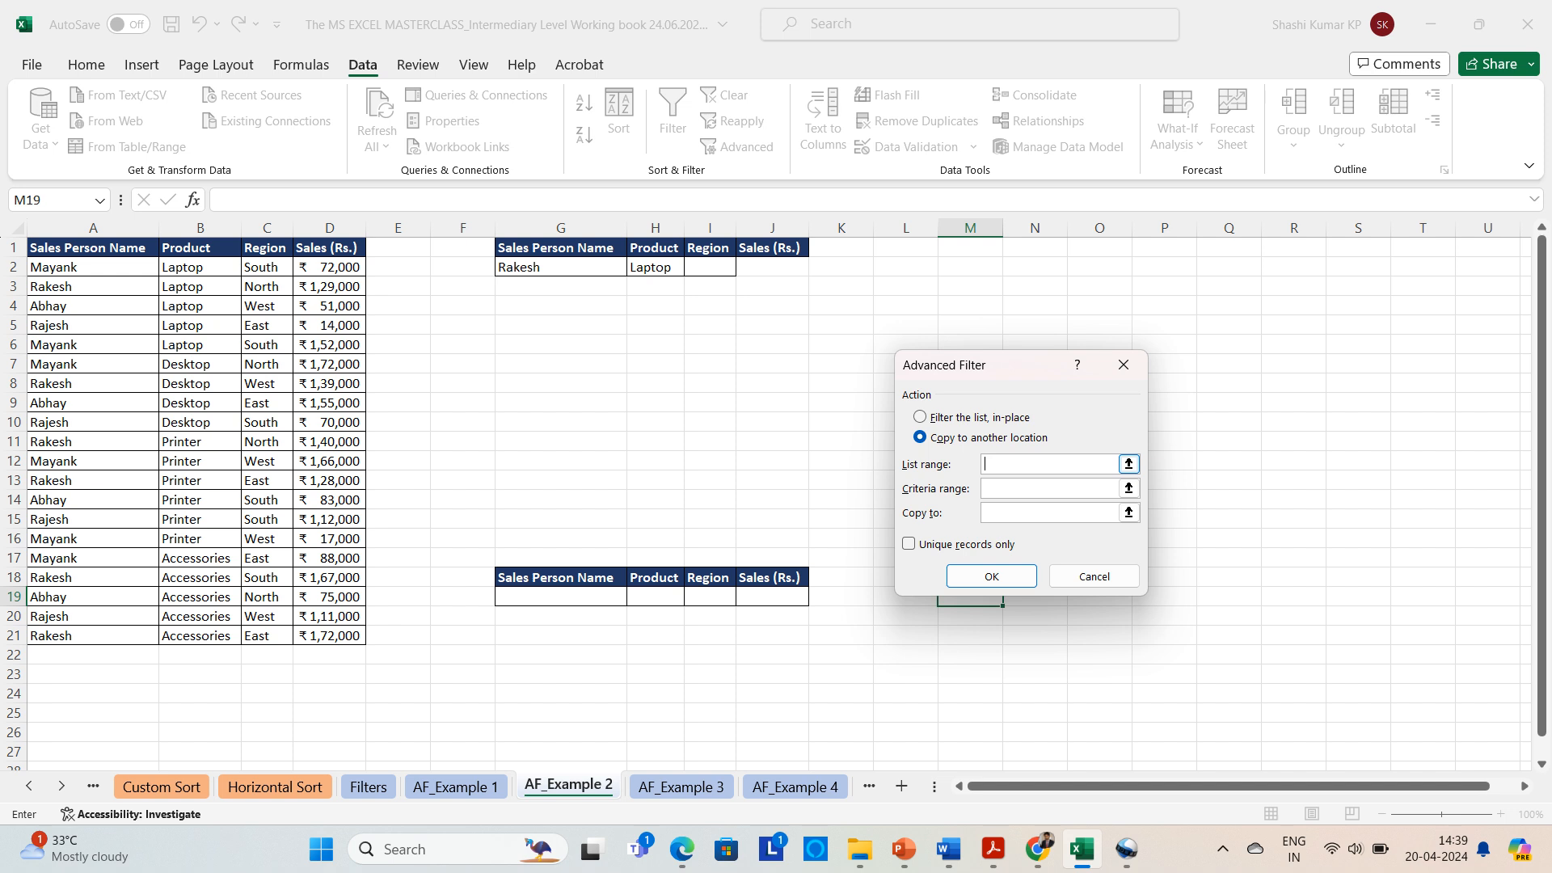
drag(93, 248, 329, 636)
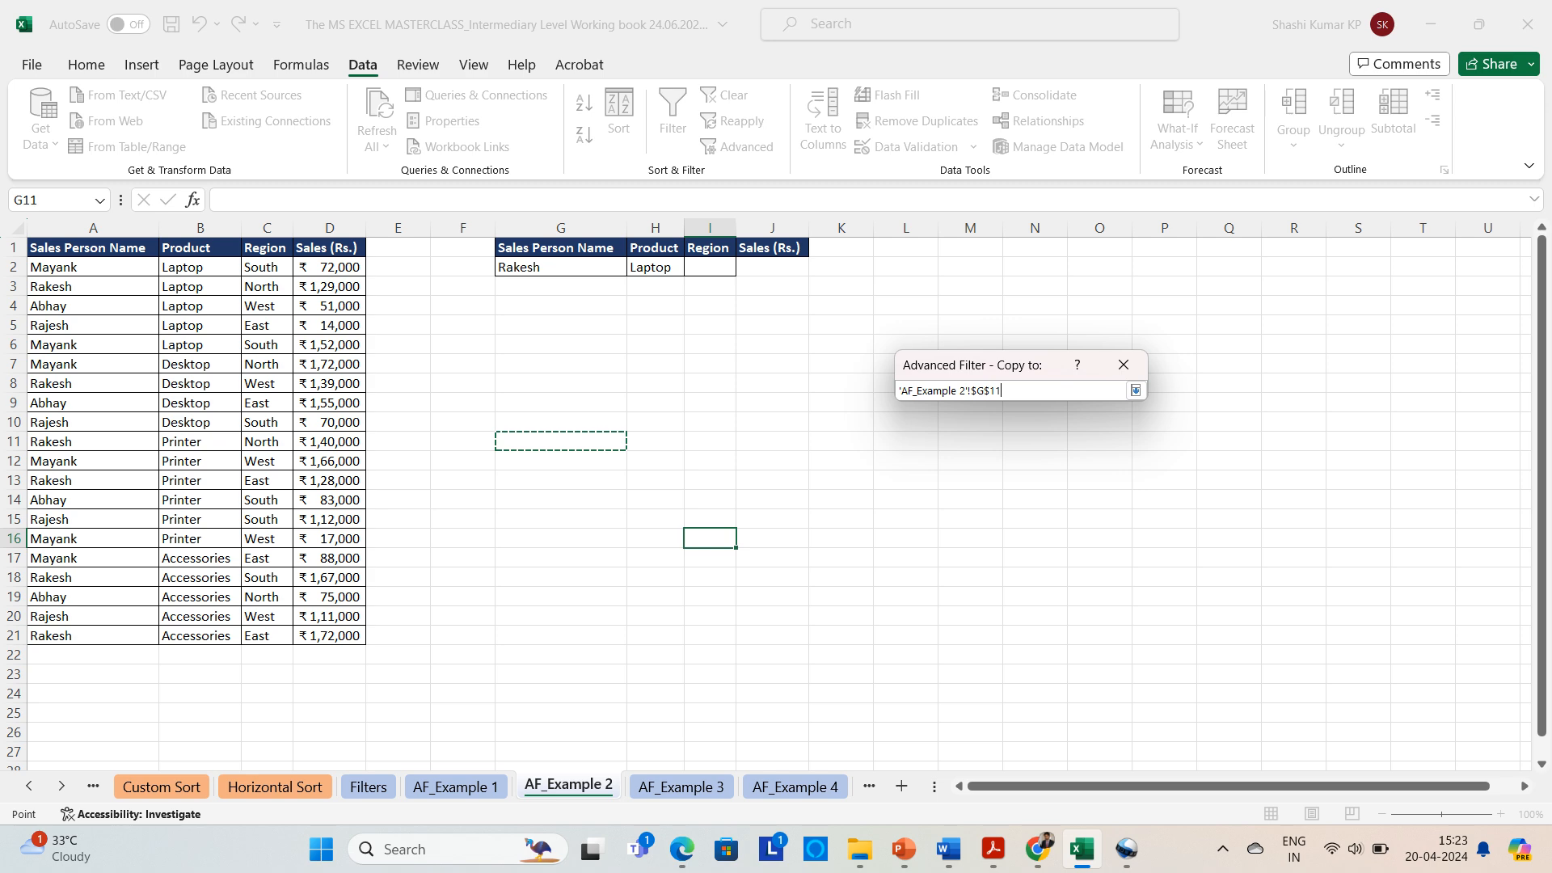
key(Return)
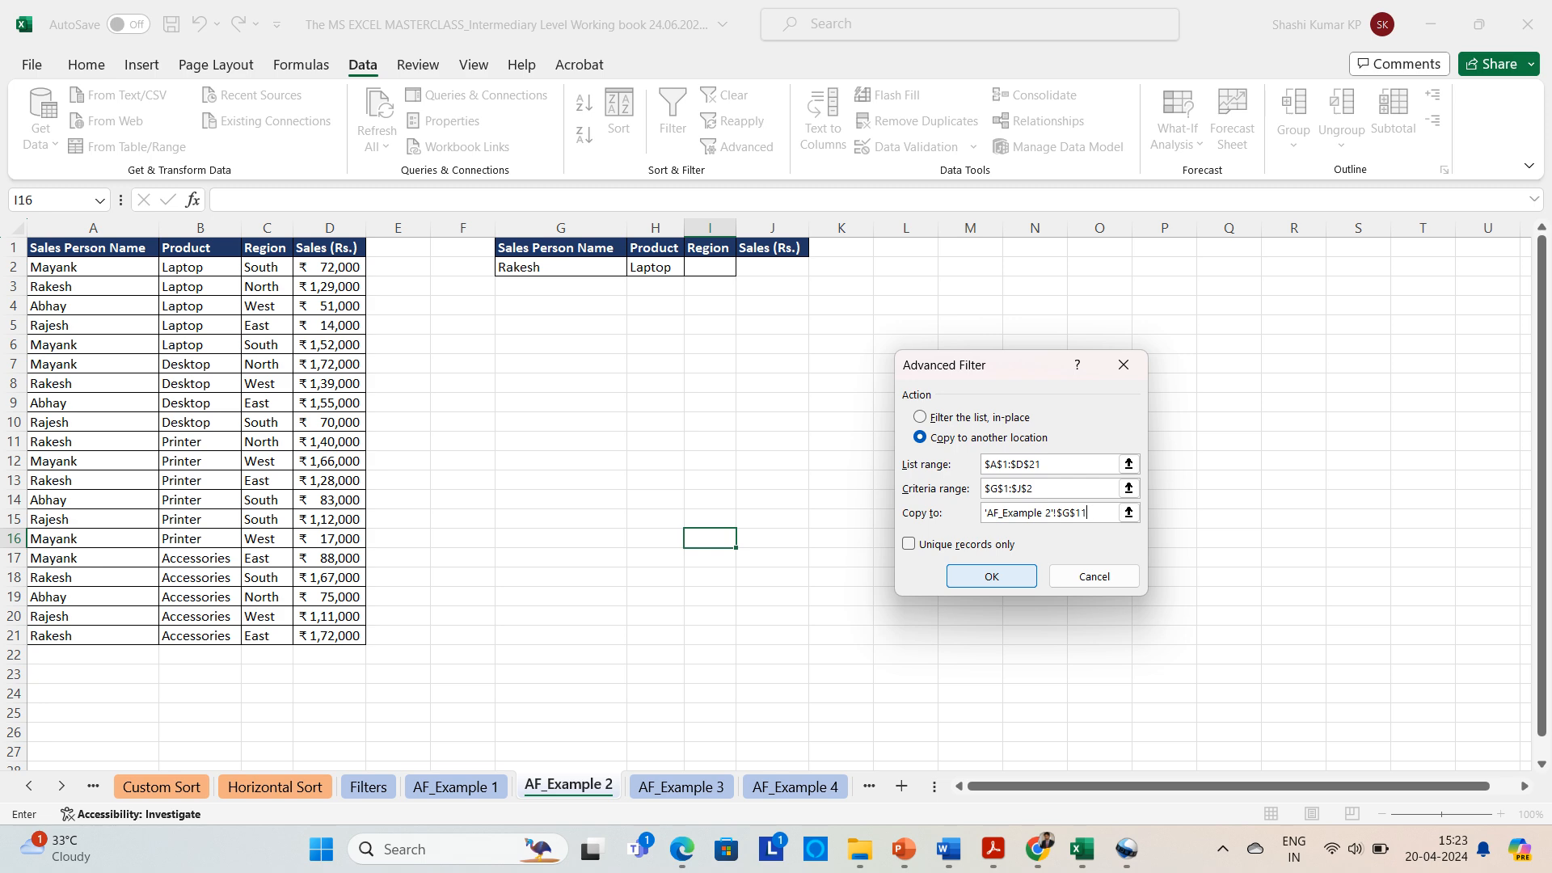
key(Return)
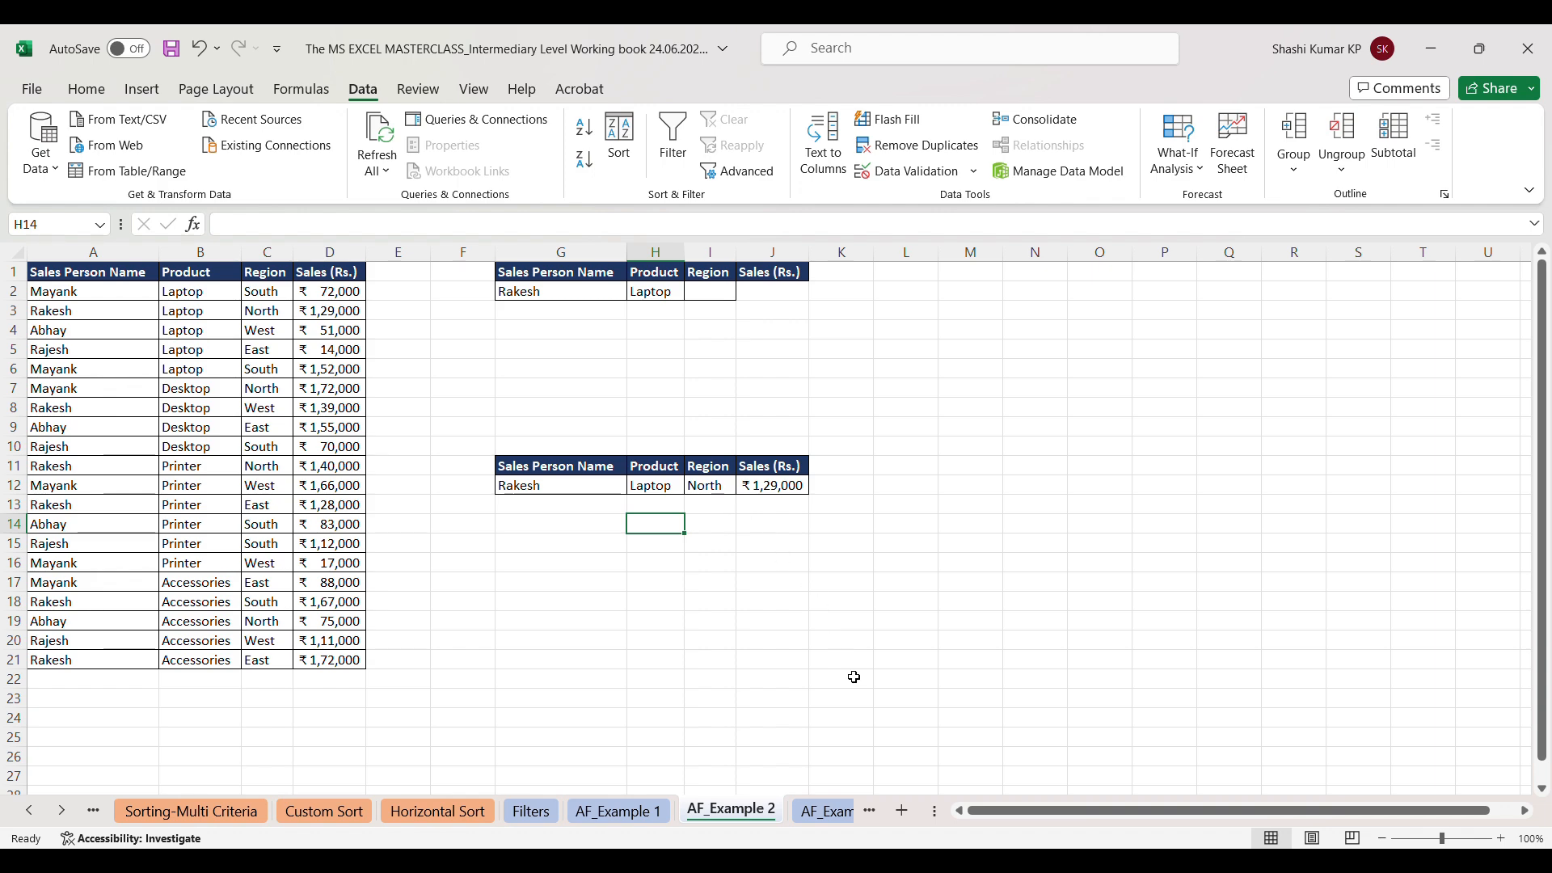
Step: On the AF_Example 3 sheet, clear the old filter results from I7:O9
click(820, 809)
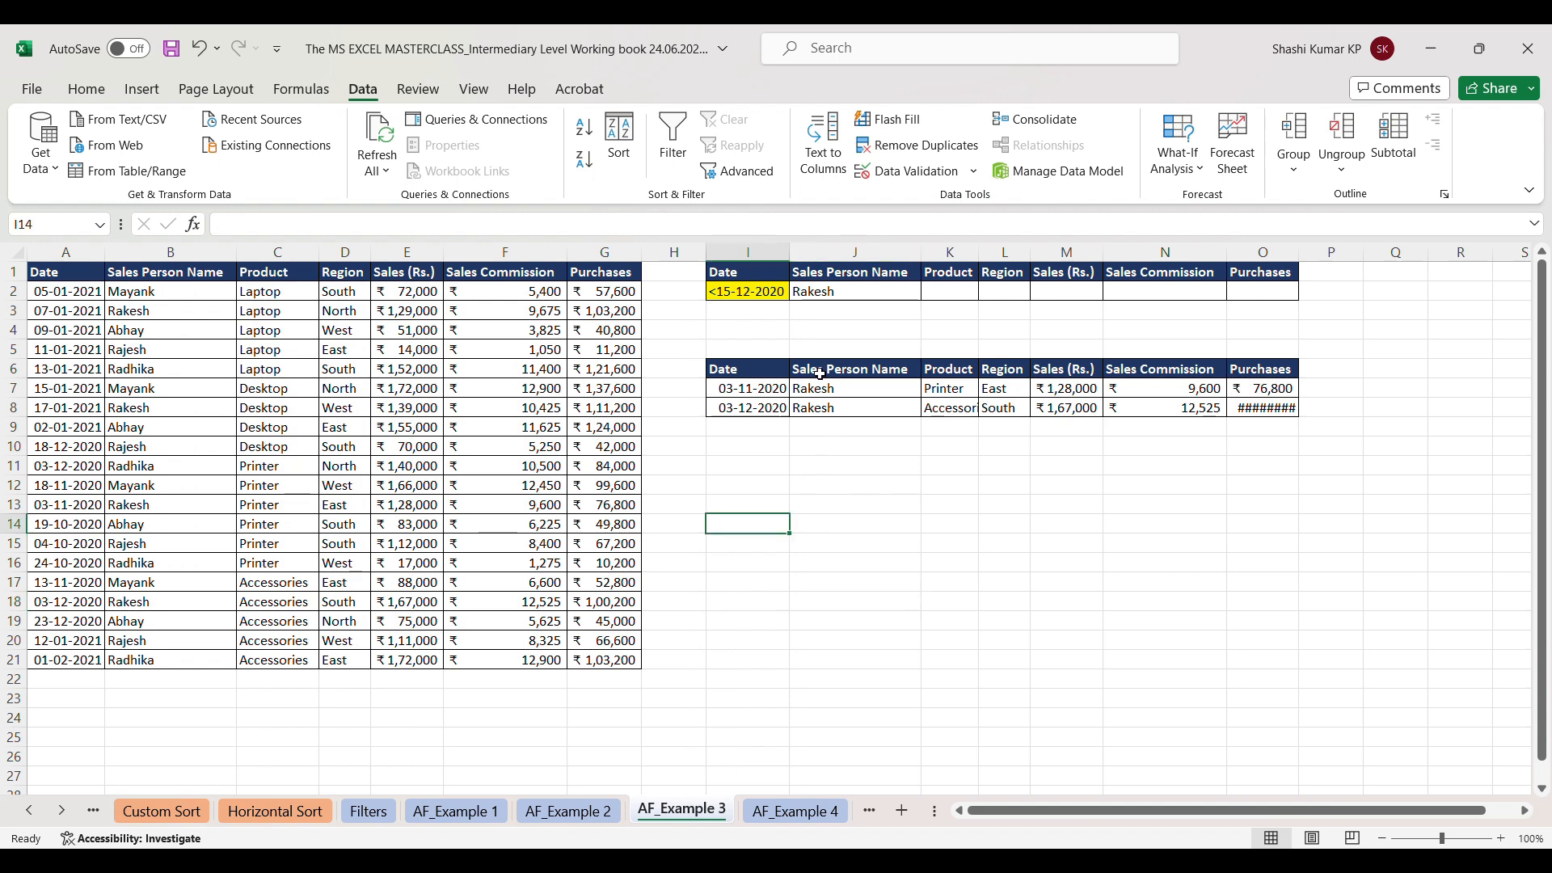
drag(732, 388, 1247, 430)
key(Delete)
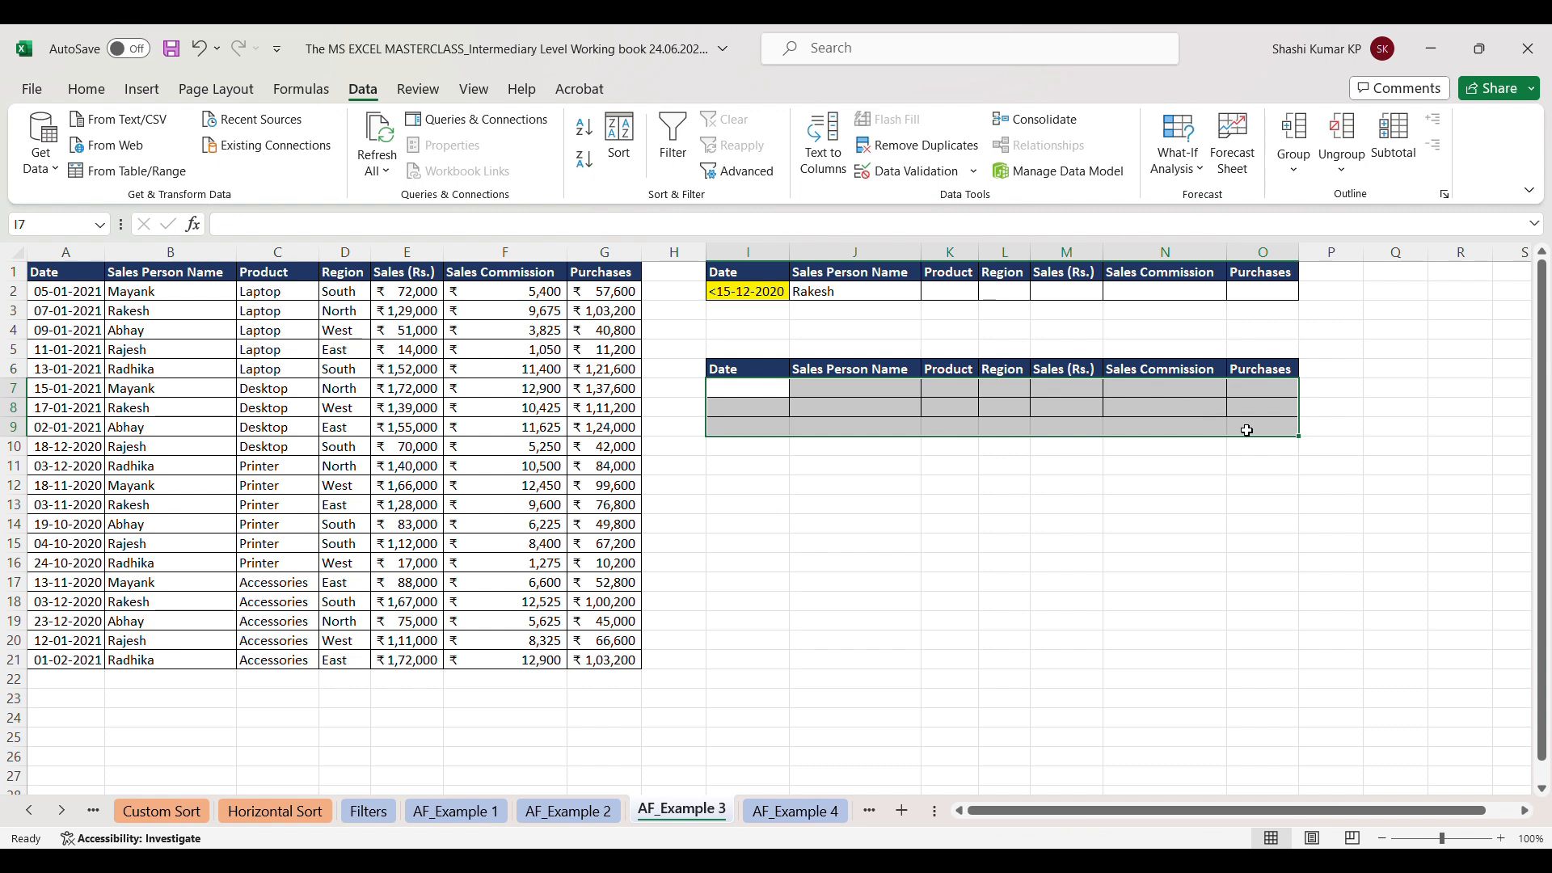
Step: Run an Advanced Filter on A1:G21 using the sheet's Criteria range, copy the results to I17, and autofit column O
click(753, 294)
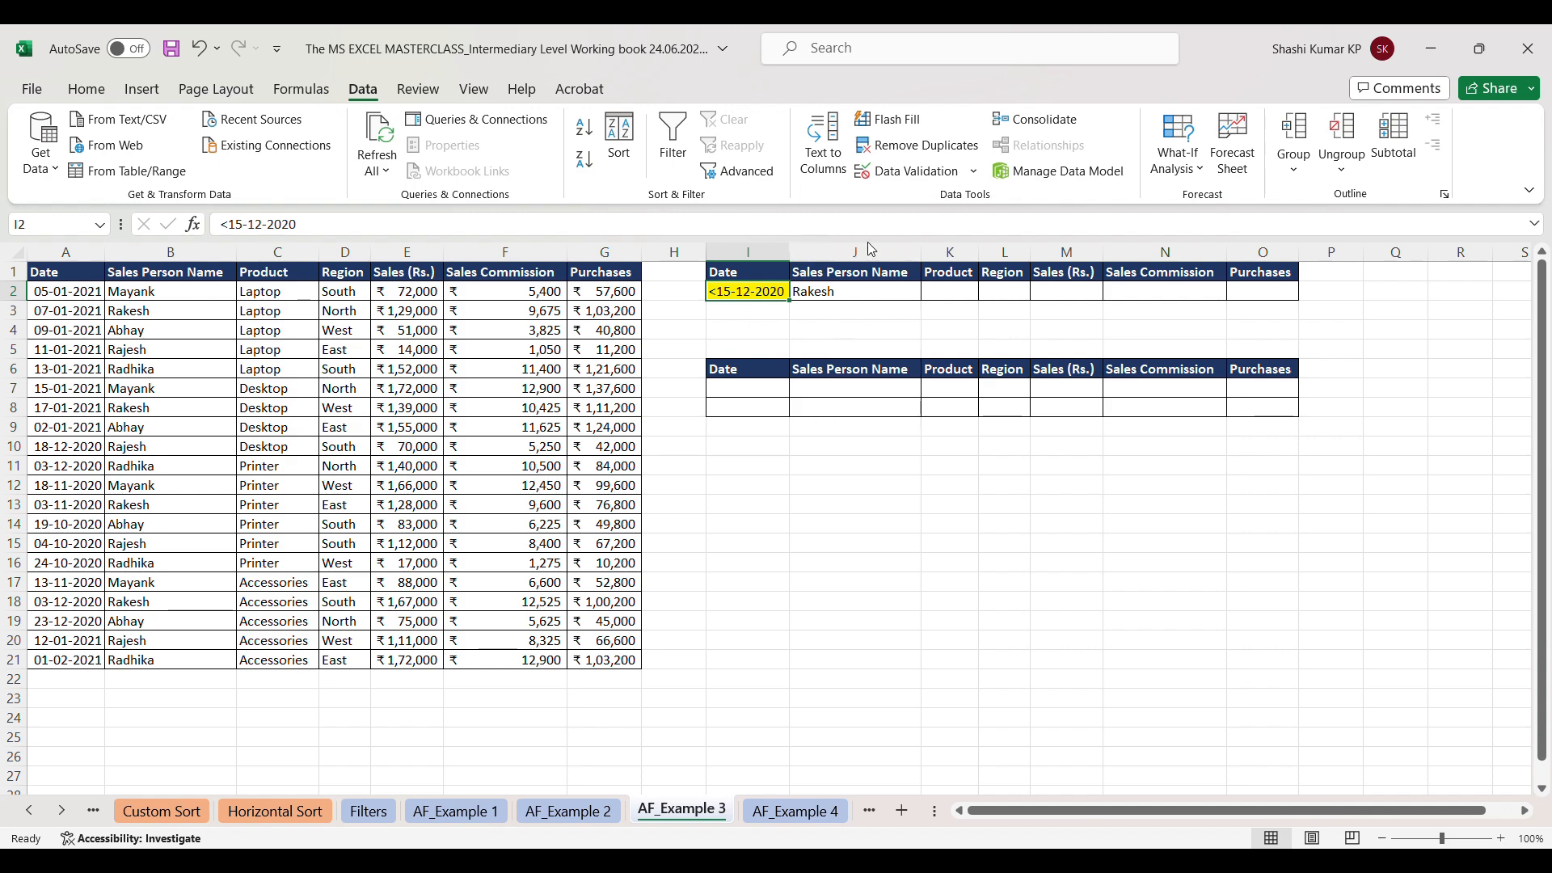
click(833, 295)
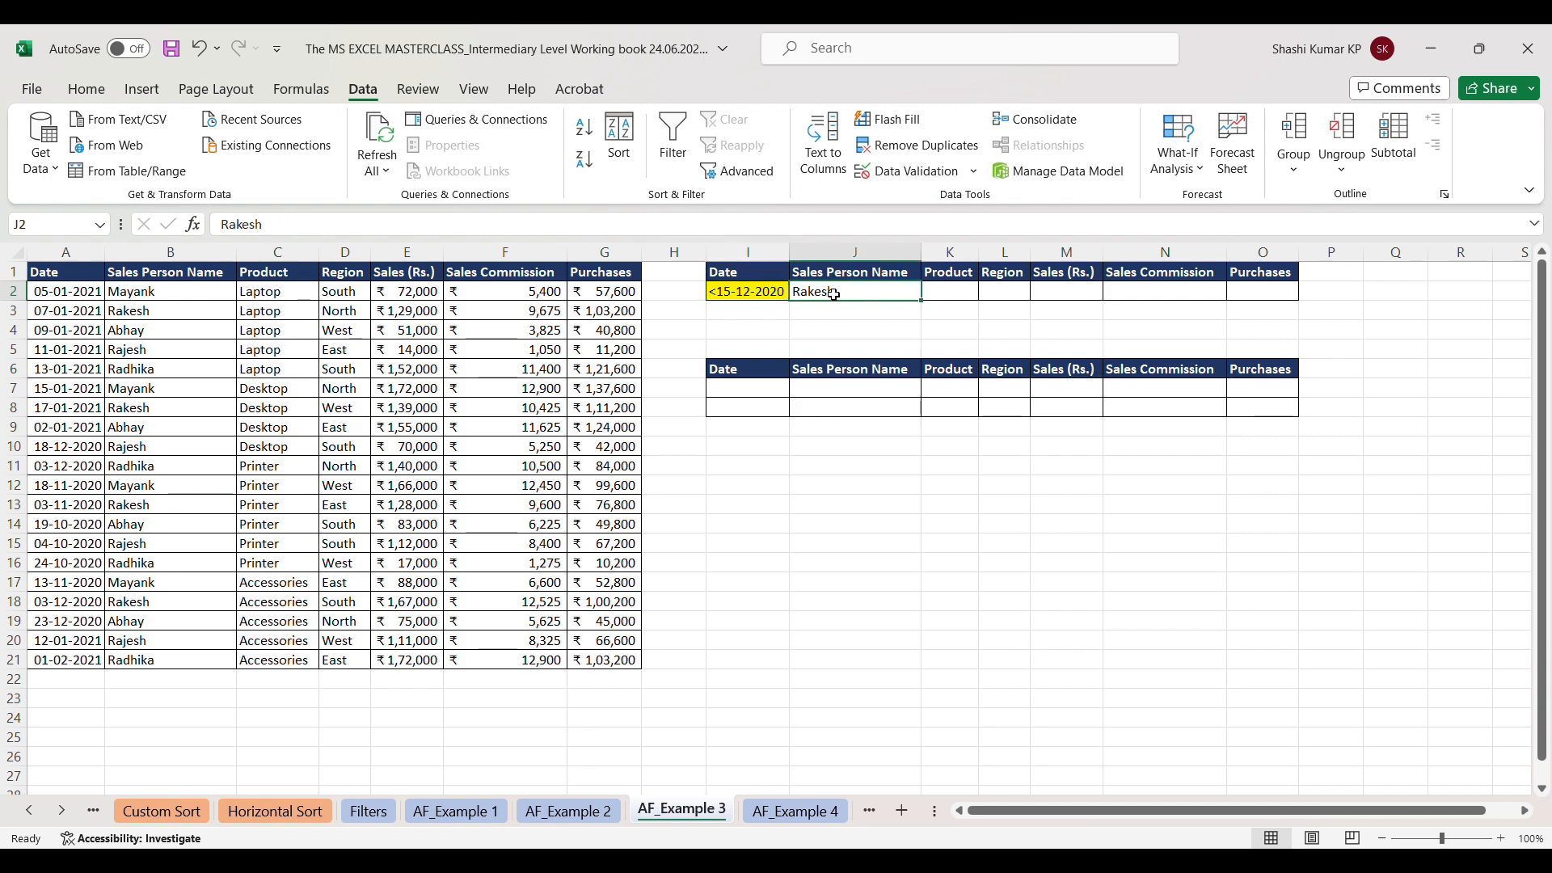
click(747, 177)
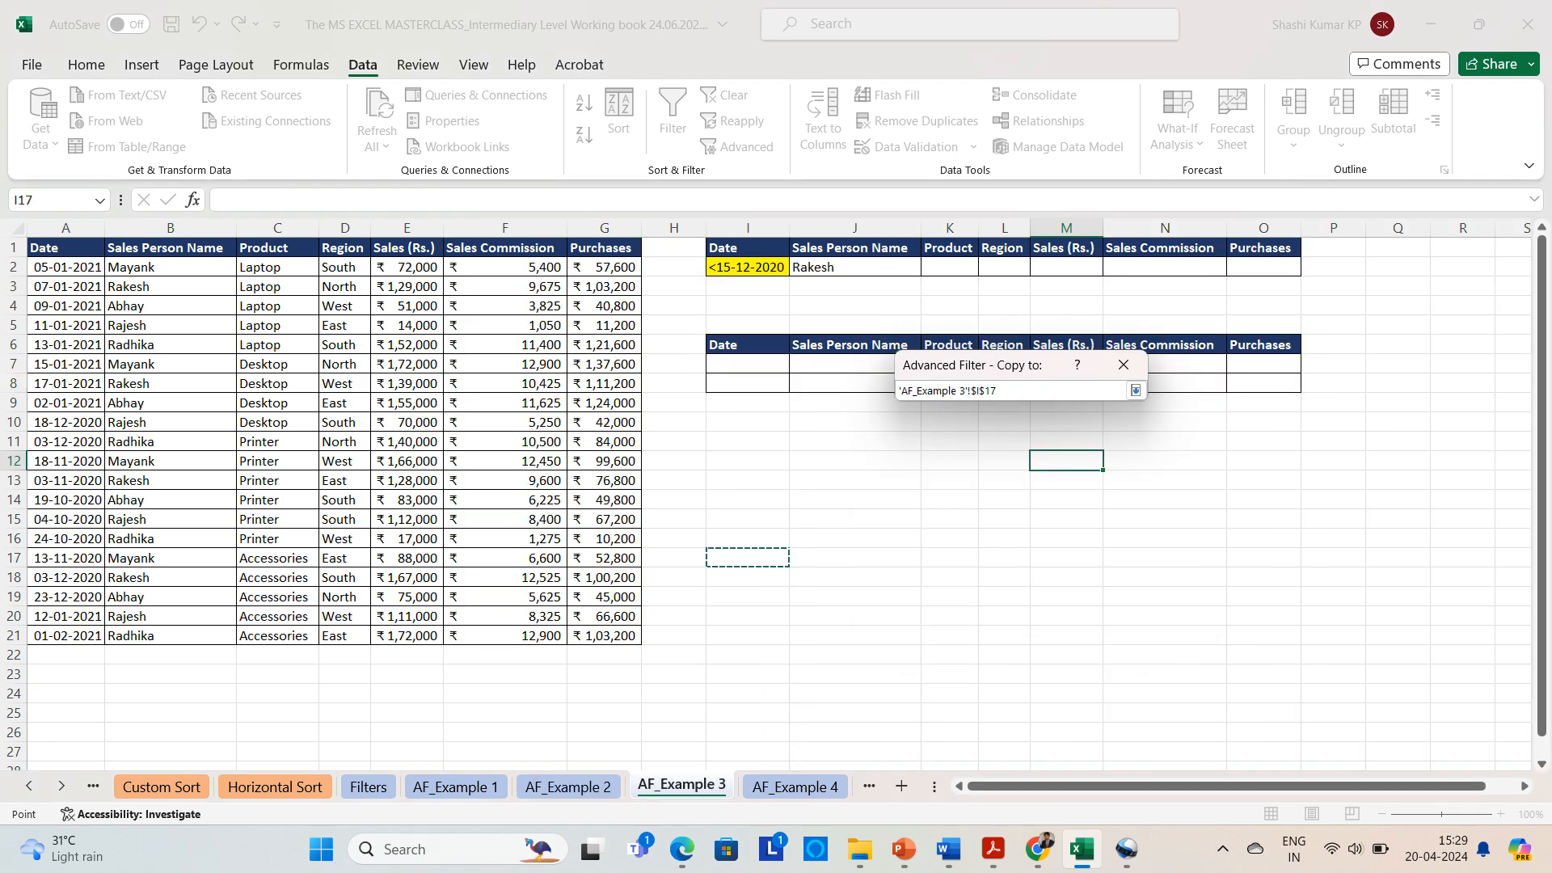
key(Return)
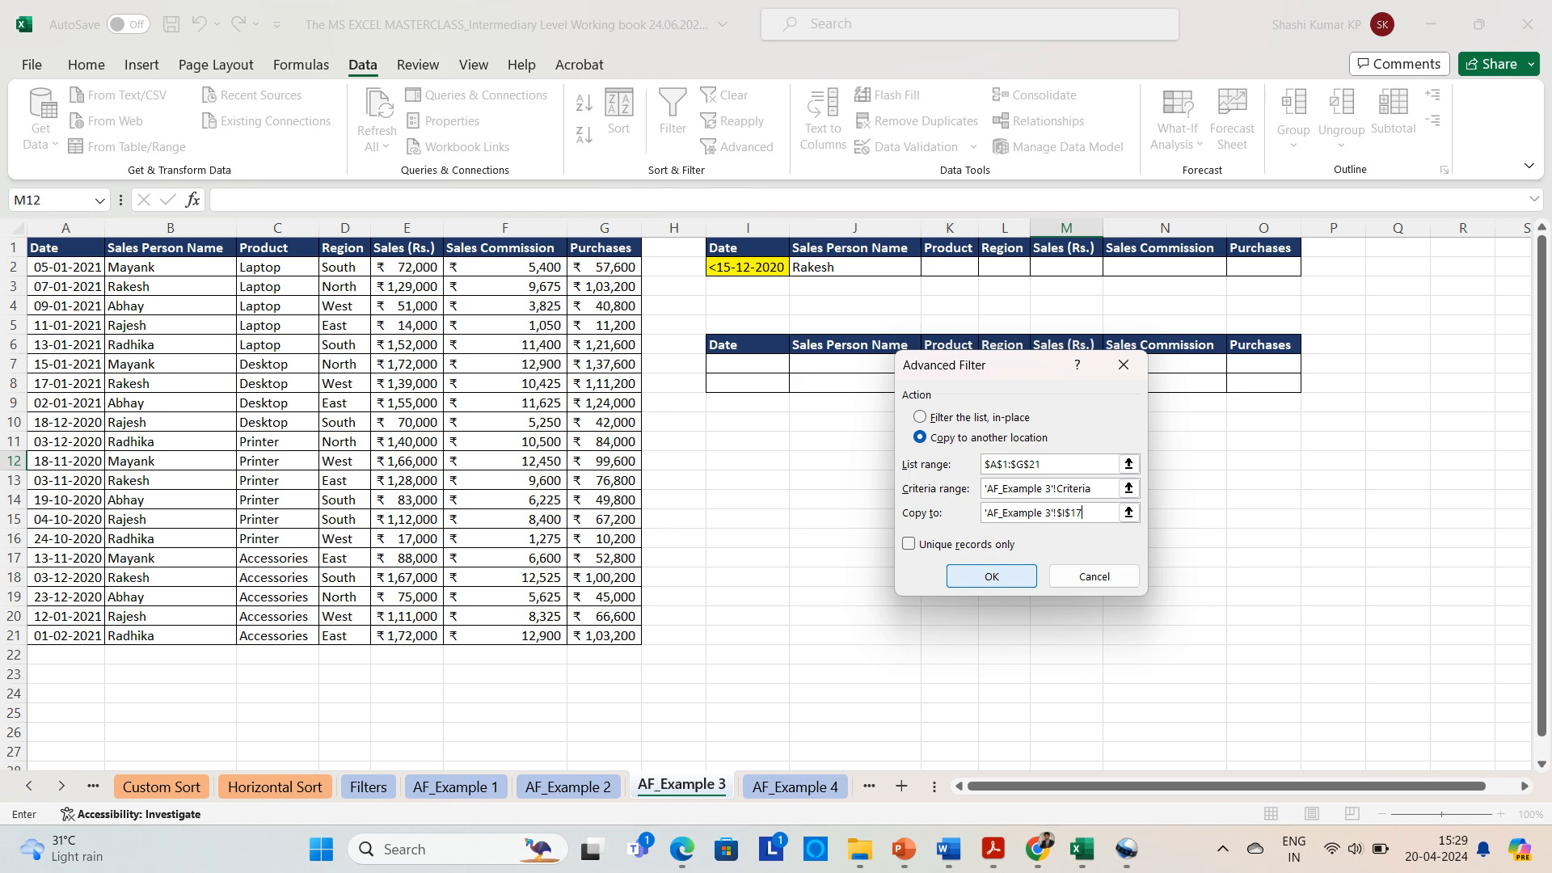
click(1020, 581)
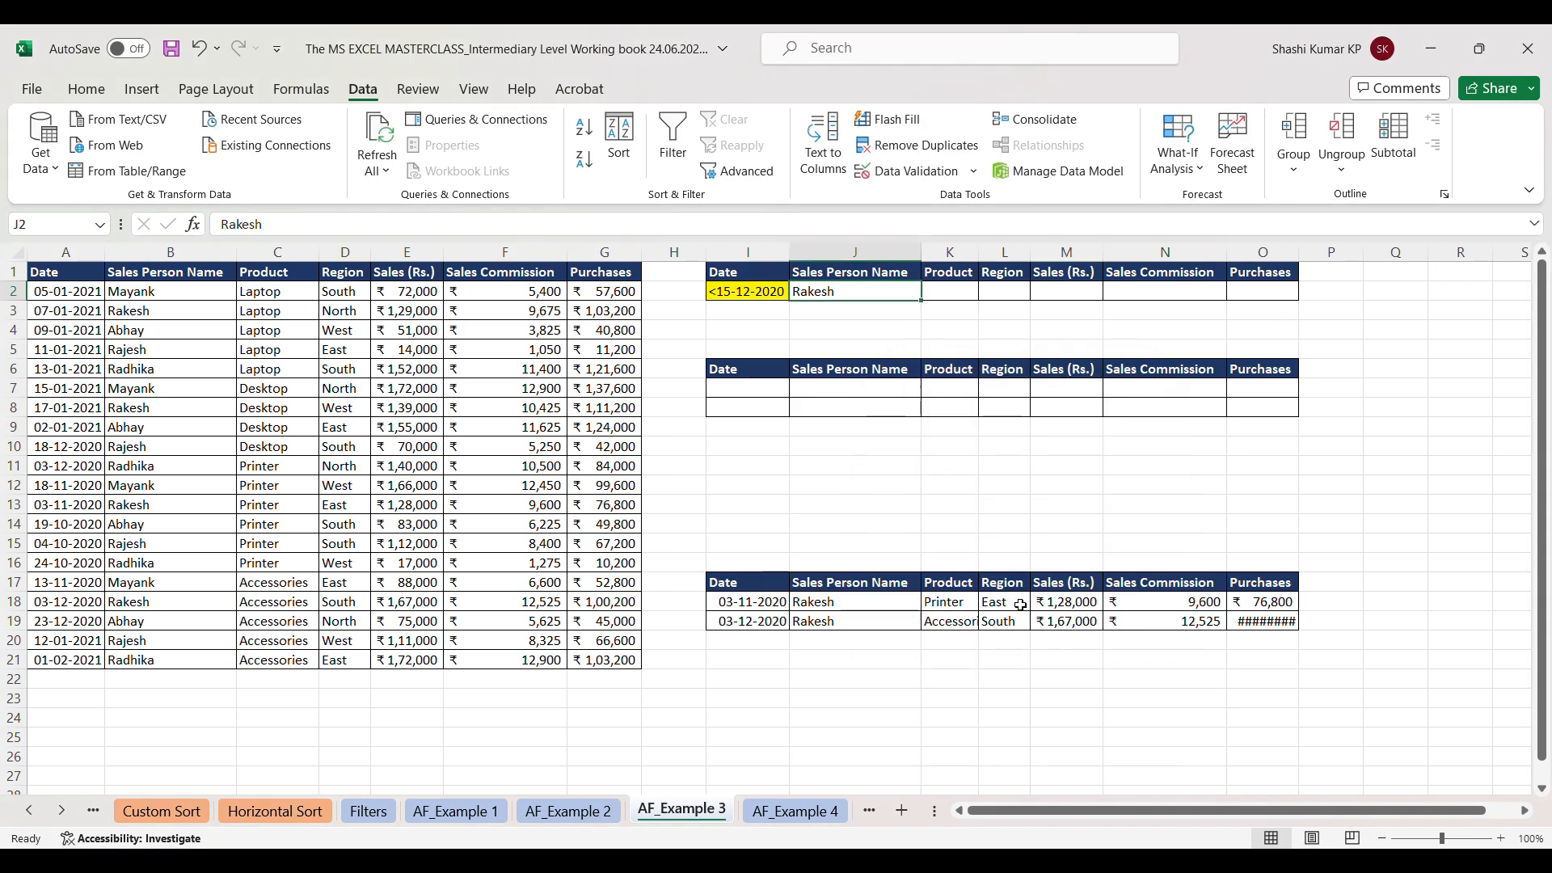
double_click(1301, 260)
click(1169, 526)
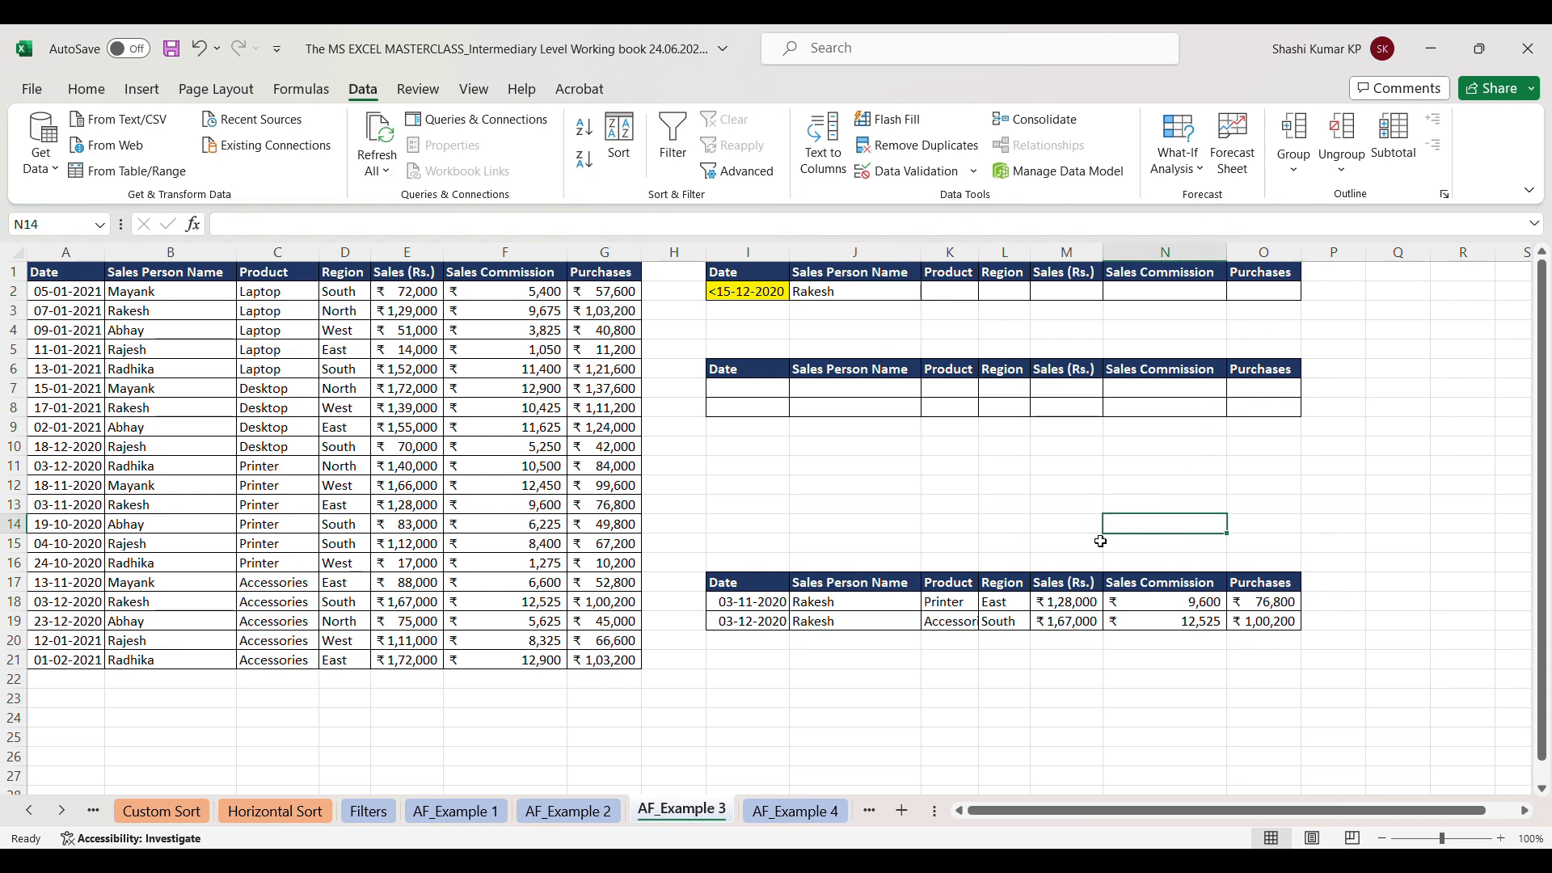
Step: Compare the dates and salesperson names in the copied results with the criteria in I2 and J2
drag(759, 587, 1270, 623)
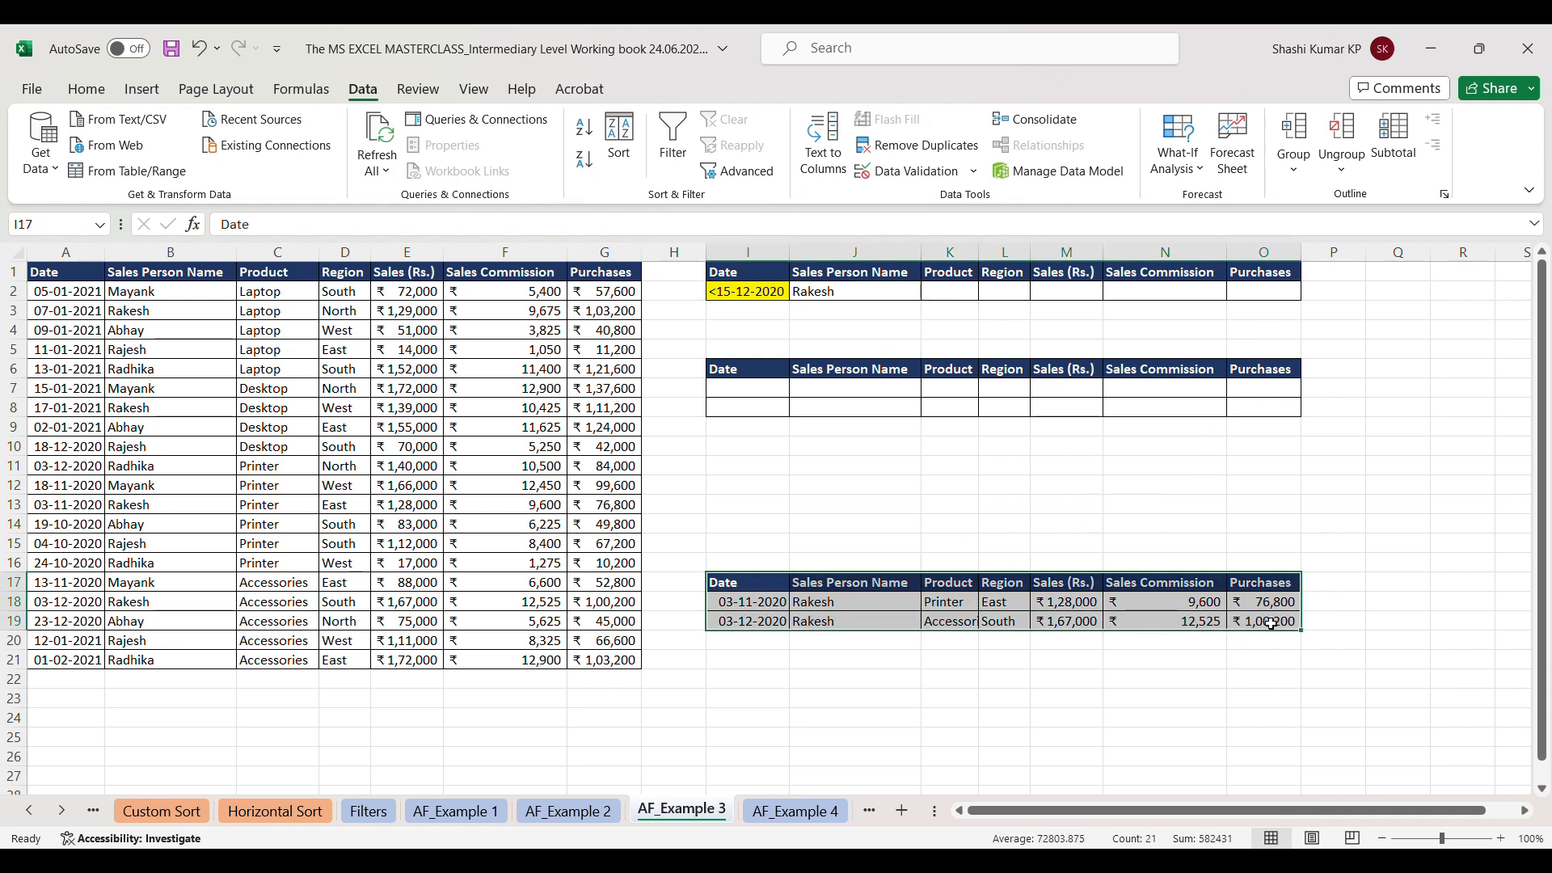
click(852, 507)
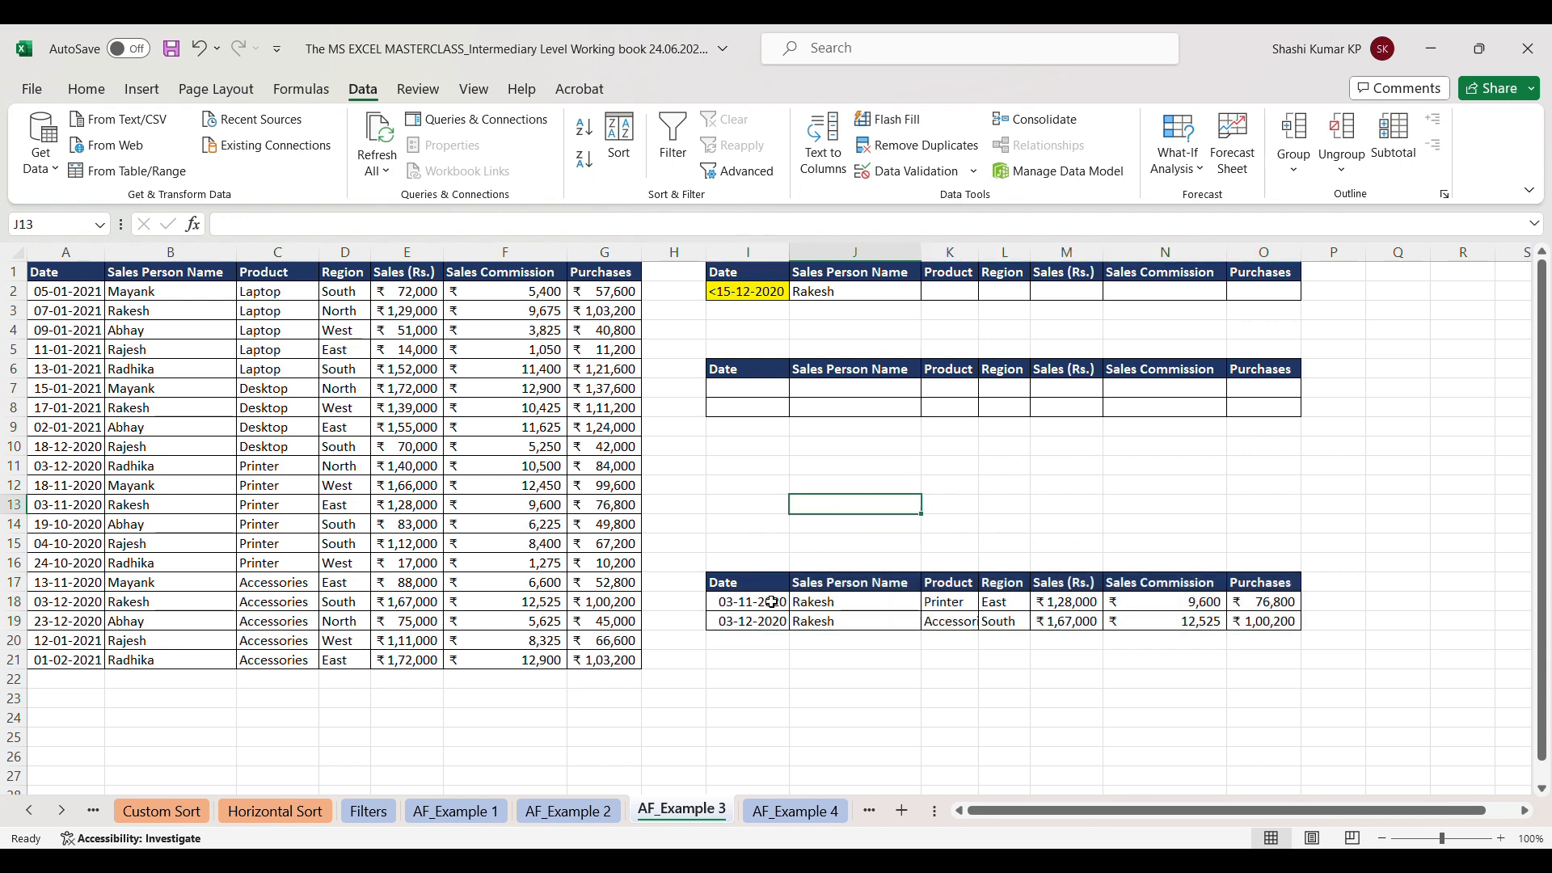
click(779, 297)
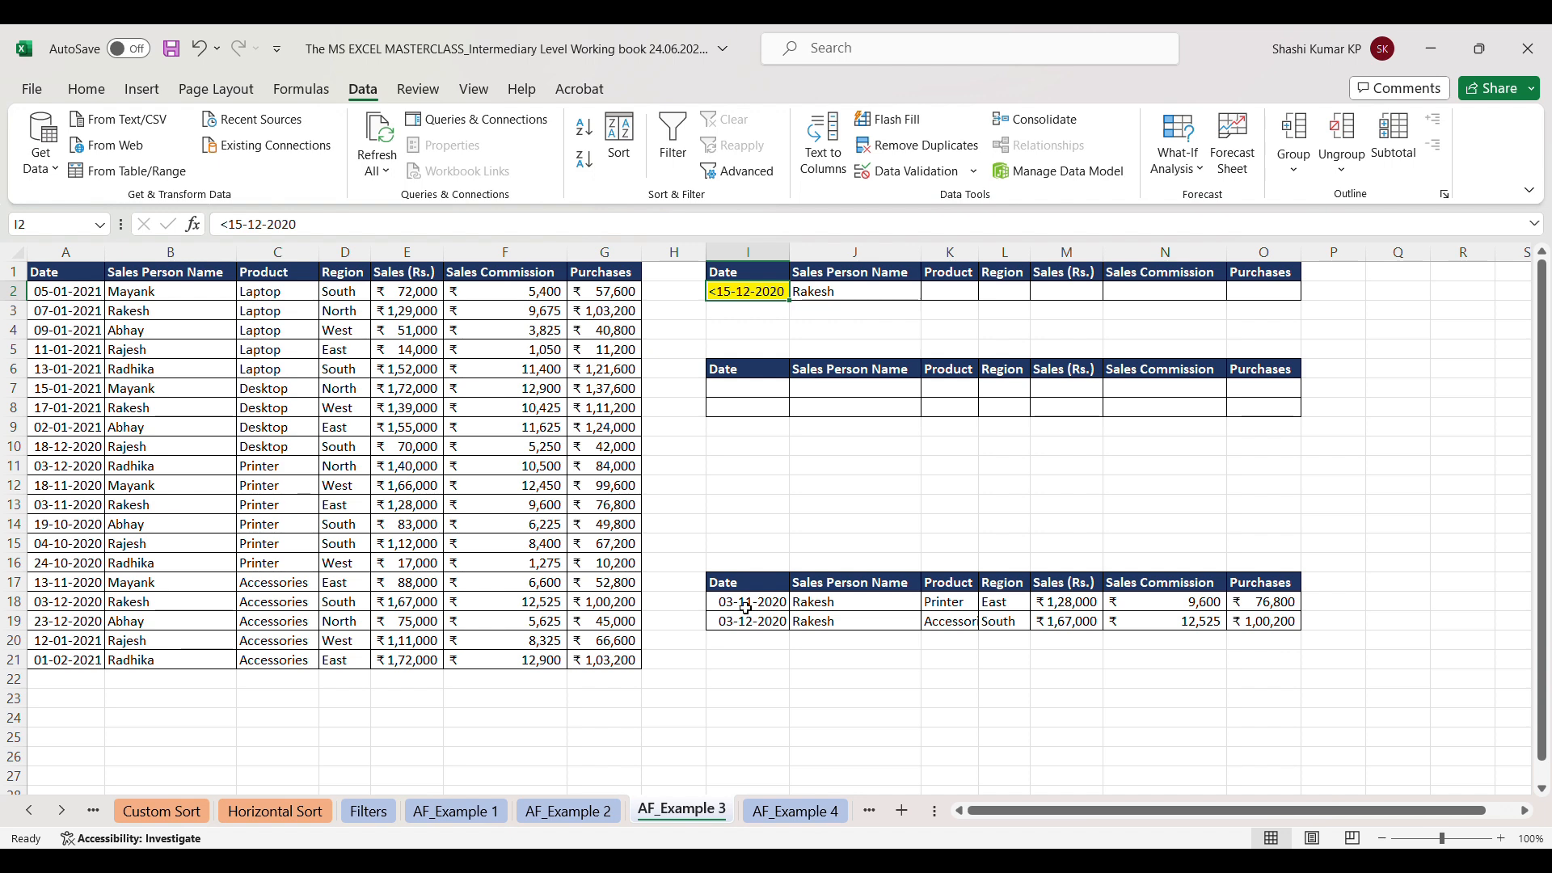
drag(782, 610, 784, 626)
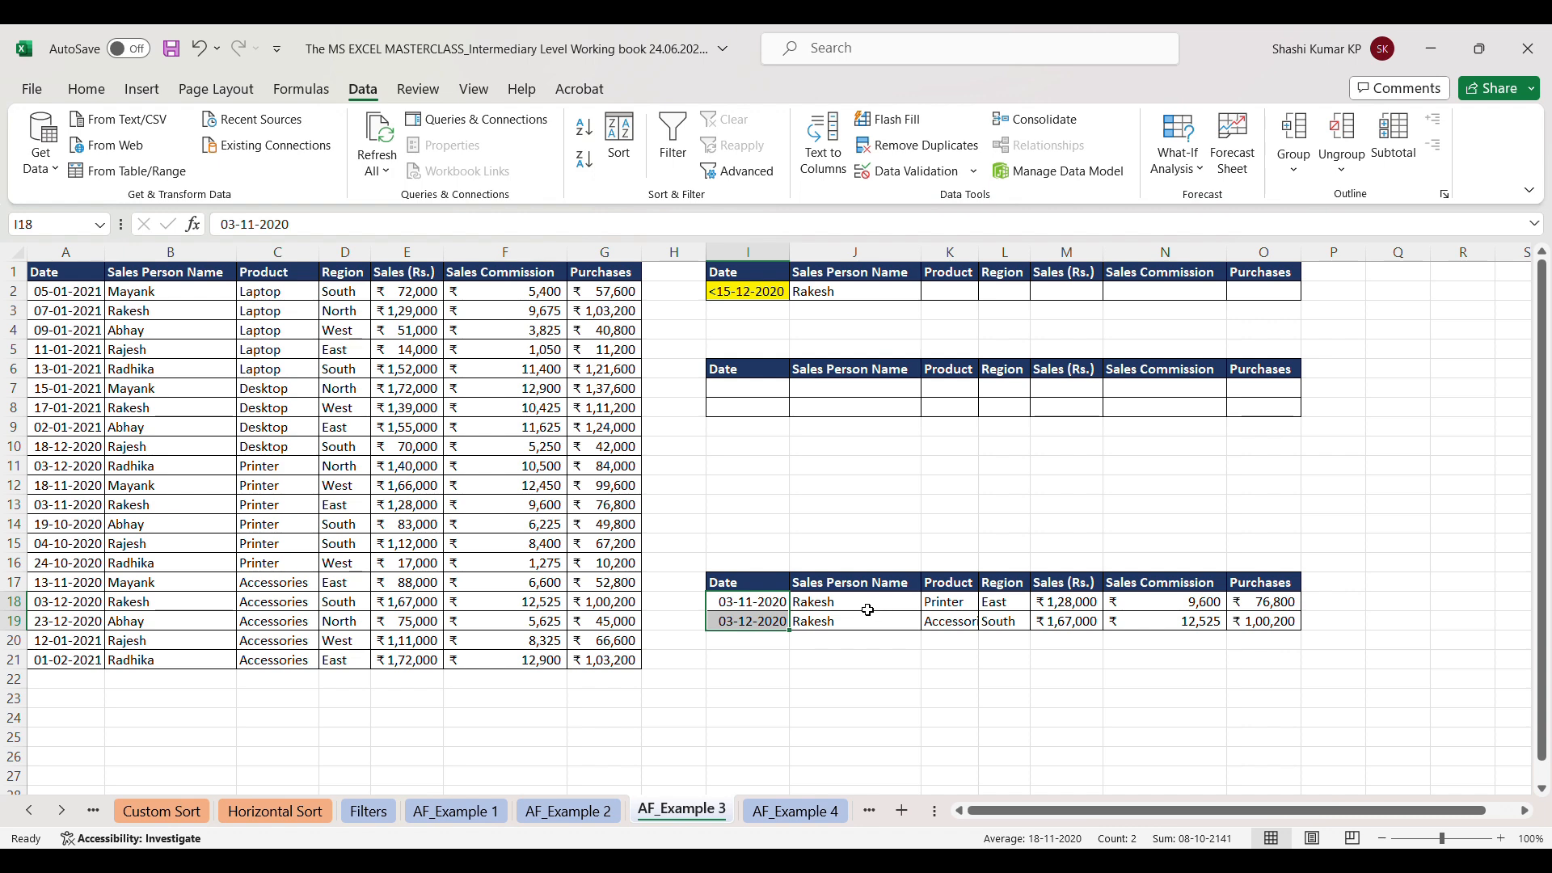
click(829, 297)
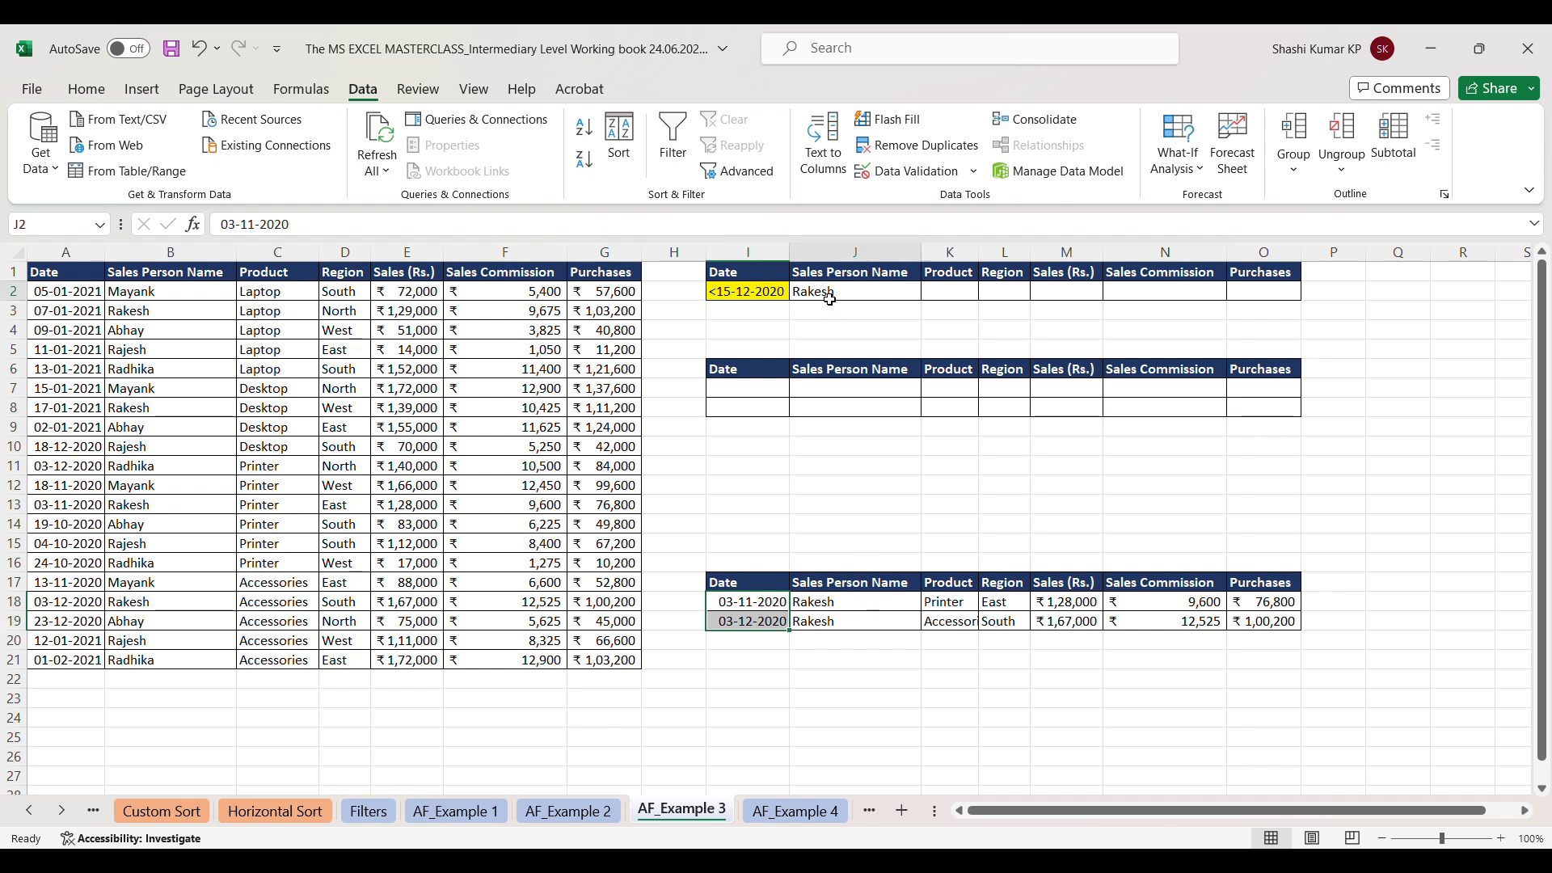
click(815, 604)
drag(815, 604, 816, 623)
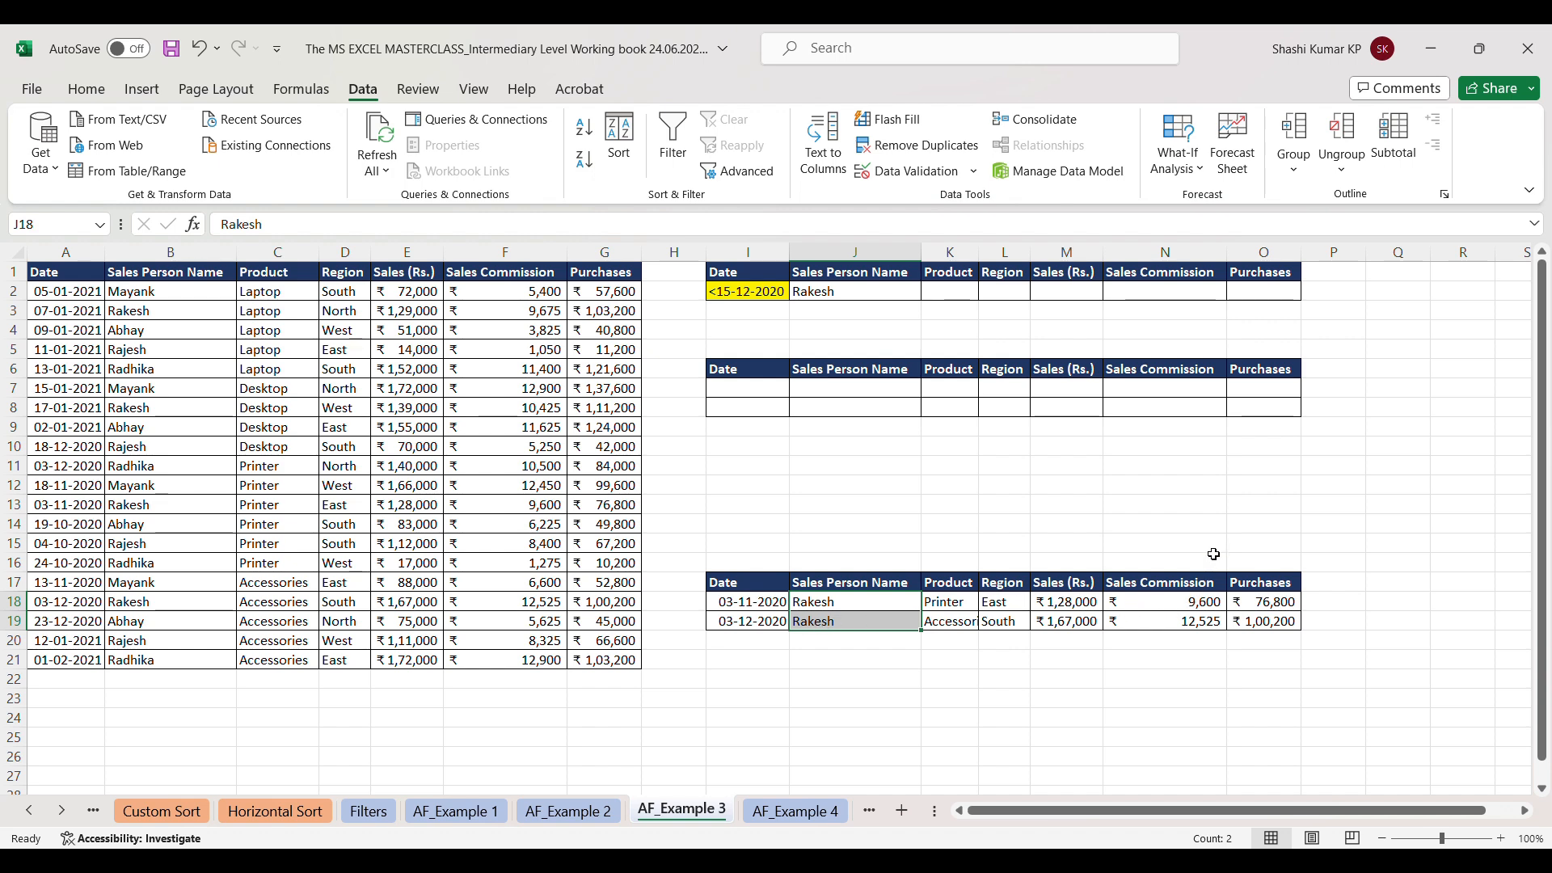
click(1213, 553)
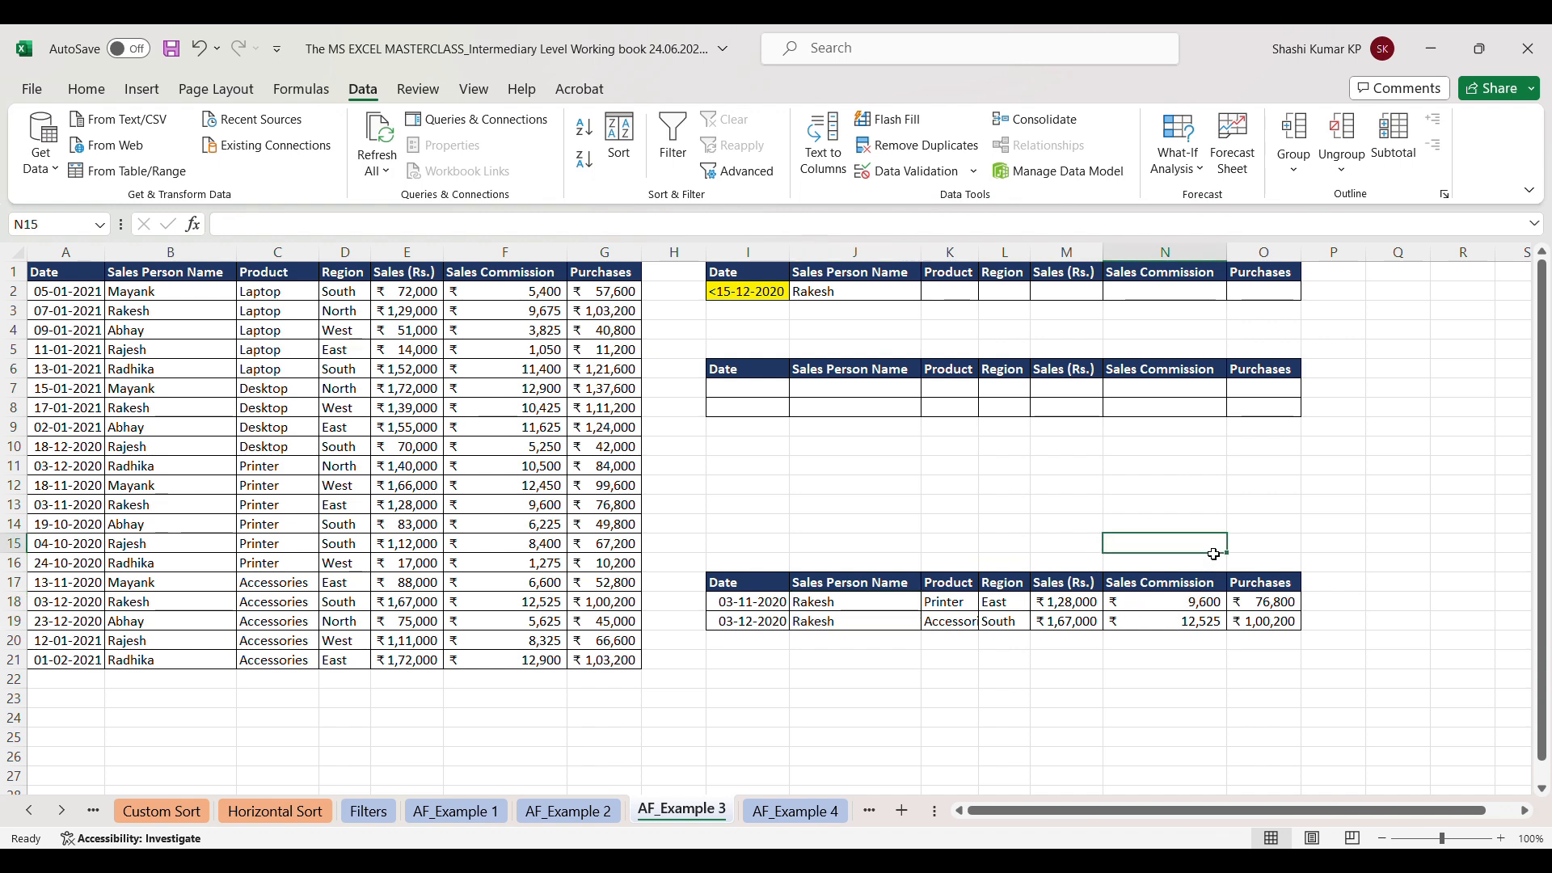